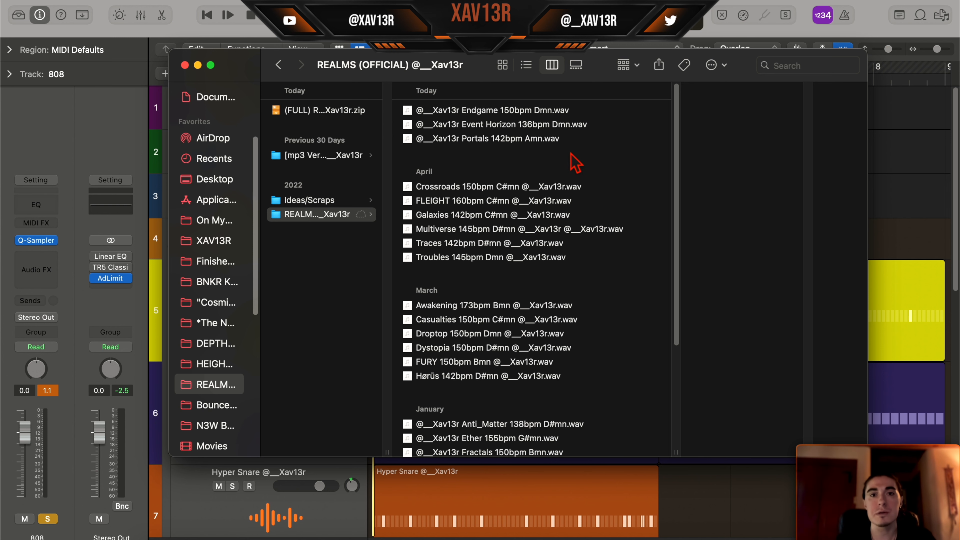
- Browse the REALMS (OFFICIAL) loop folder and preview the Endgame and Portals loops
scroll(570, 164, "down", 5)
scroll(602, 174, "up", 5)
scroll(591, 155, "down", 5)
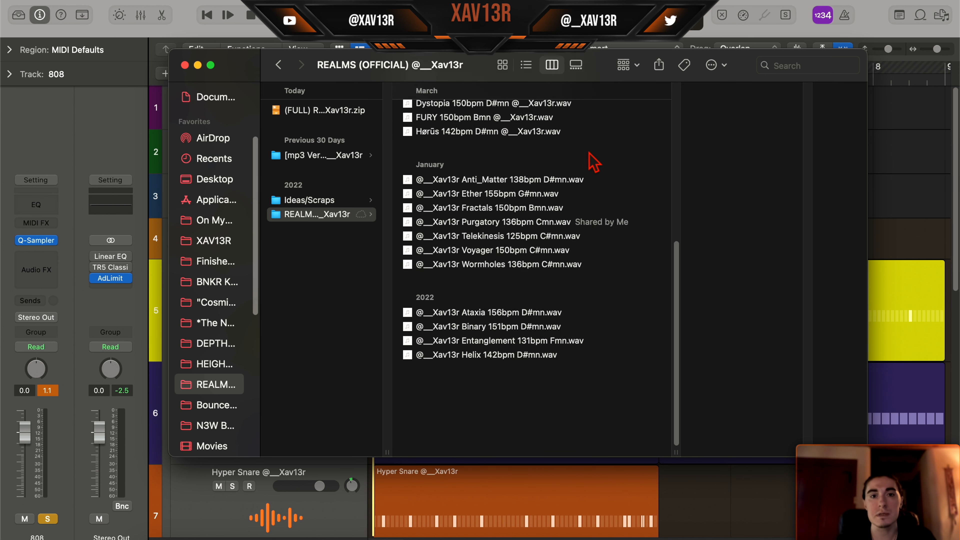
scroll(596, 160, "up", 5)
scroll(578, 172, "down", 5)
scroll(579, 189, "up", 5)
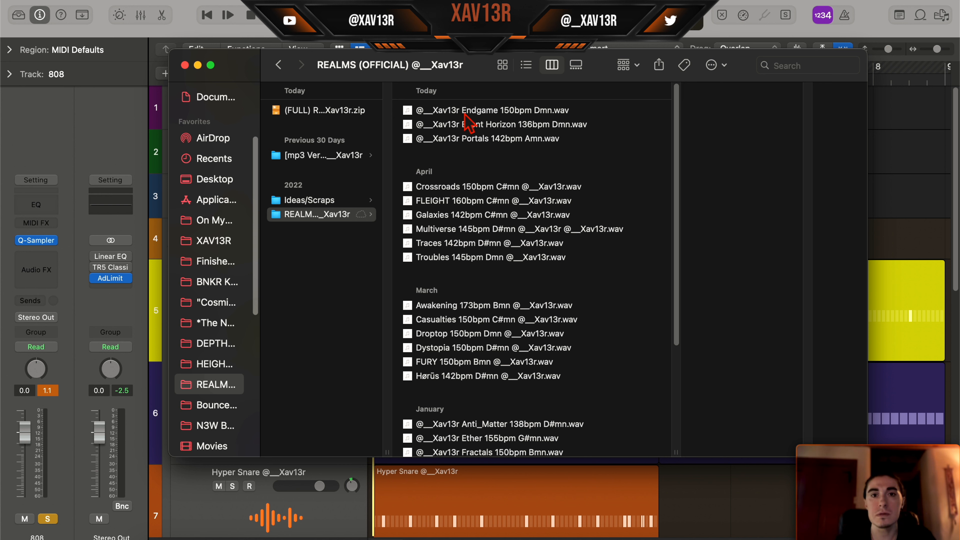
left_click(485, 110)
key("space")
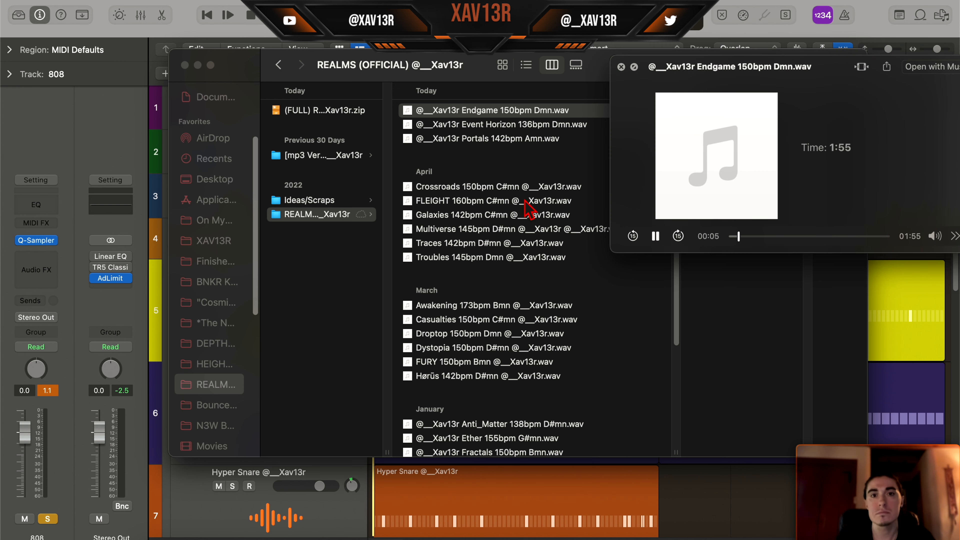
key("Down")
key("Down")
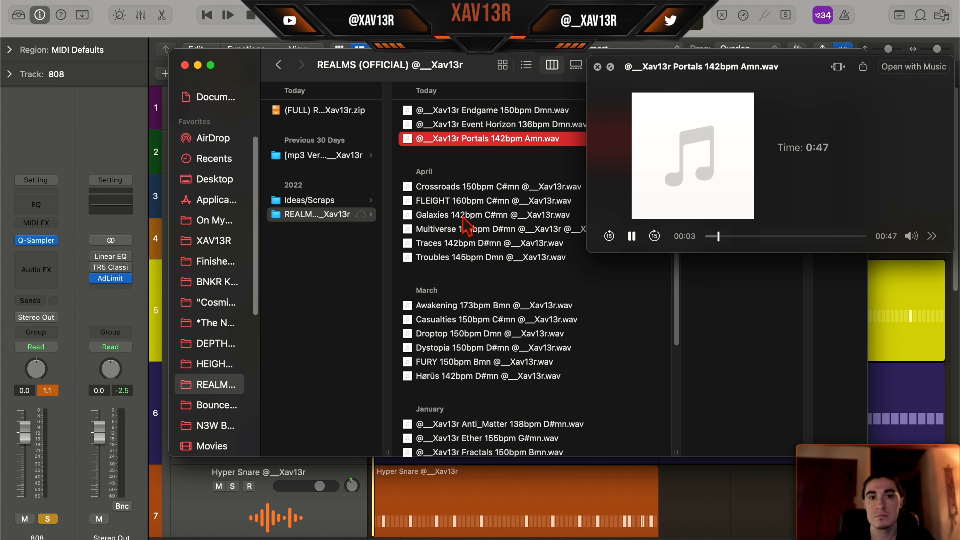
- Preview the Galaxies, Awakening, Casualties and Purgatory loops, raising the system volume
left_click(437, 214)
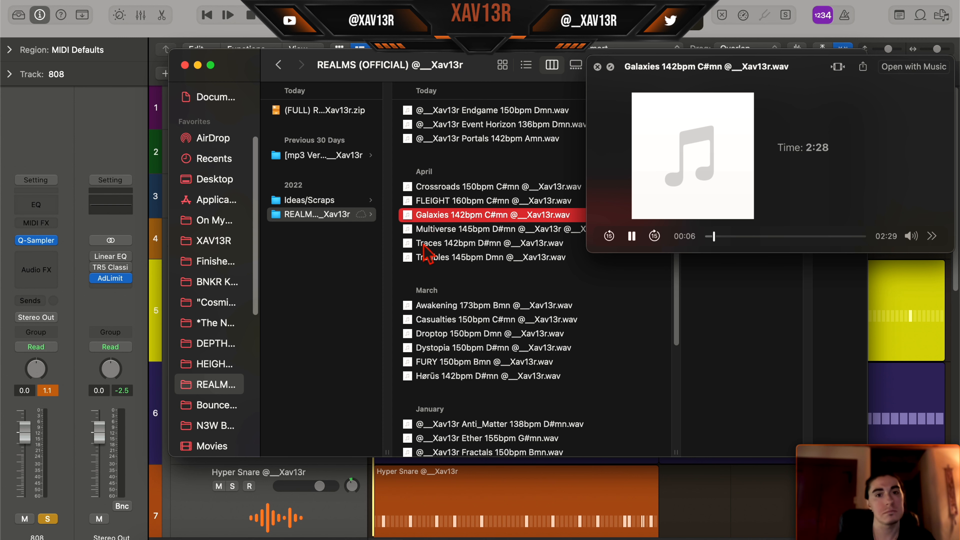
left_click(449, 306)
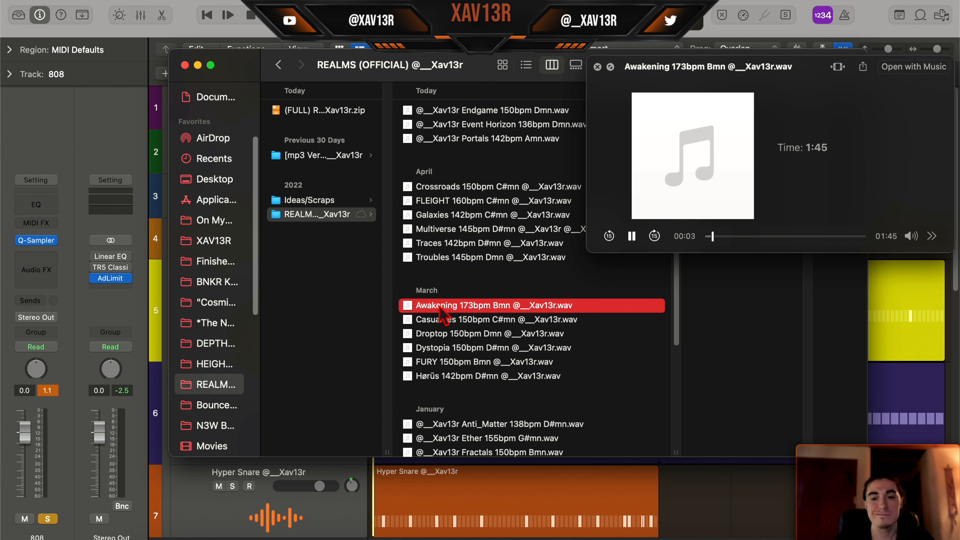
key("XF86AudioRaiseVolume")
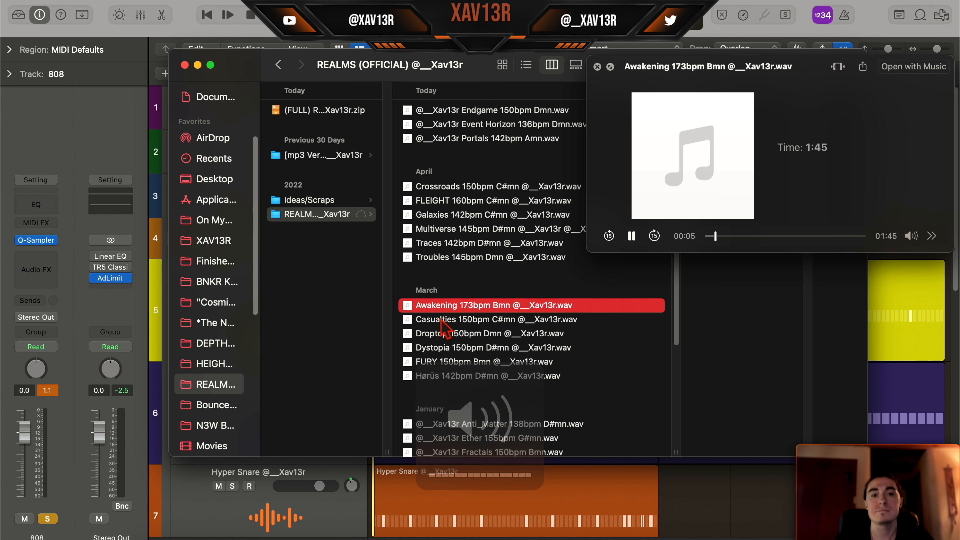
left_click(438, 321)
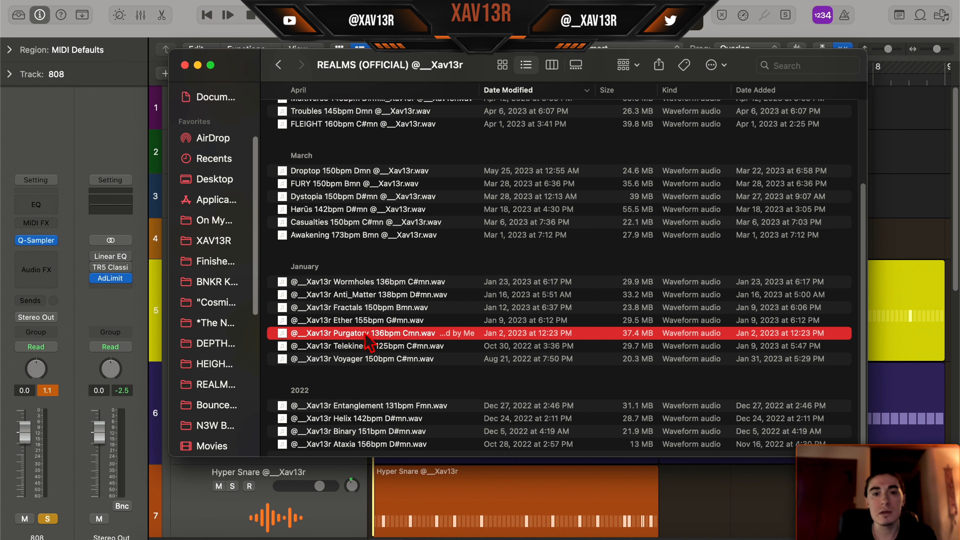
key("space")
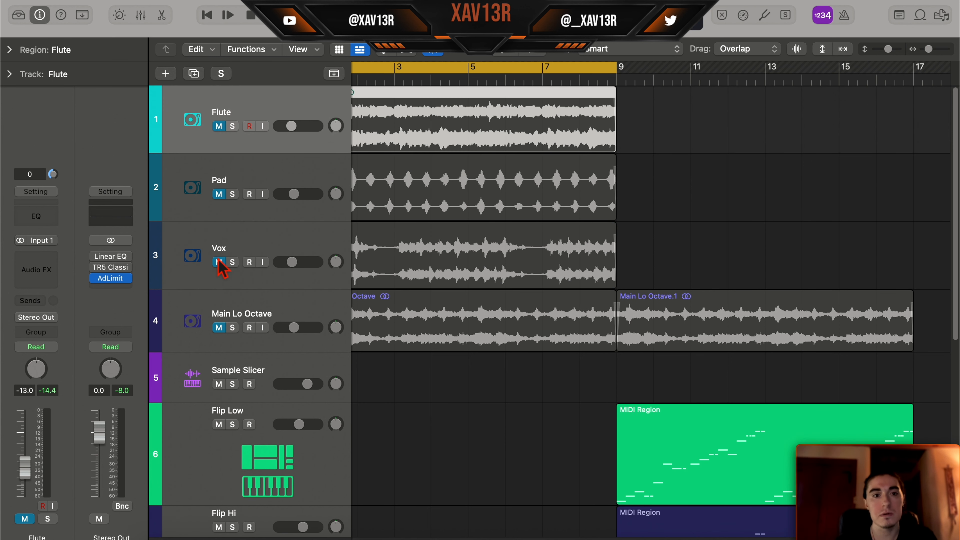
- Unmute and solo the Main Lo Octave track, and play its first region from bar 1
left_click(219, 328)
left_click(232, 327)
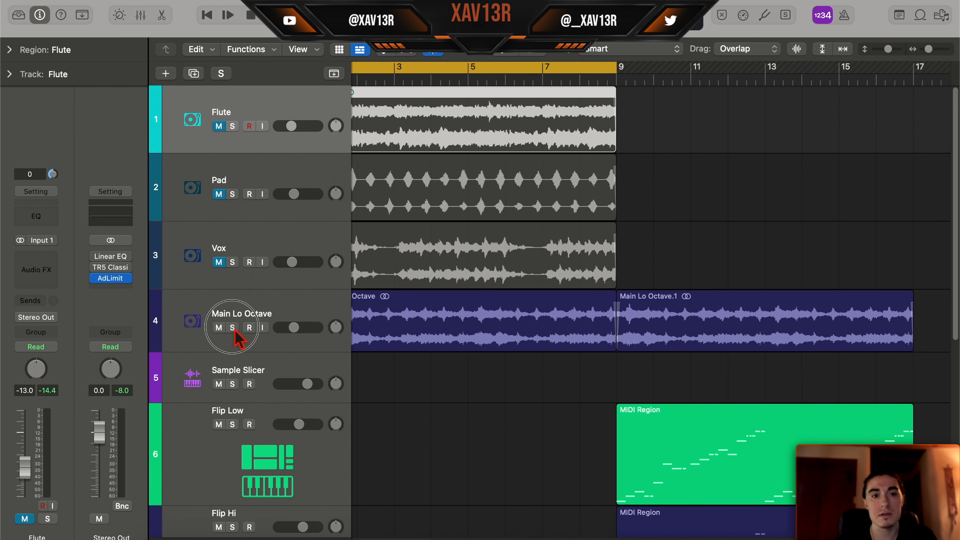
left_click(469, 302)
scroll(466, 295, "left", 2)
key("space")
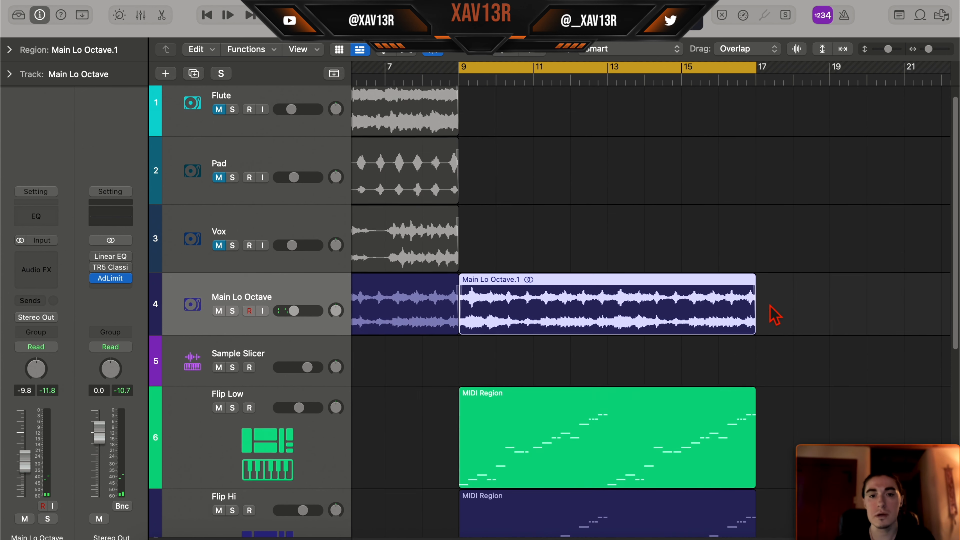
- Examine the second Main Lo Octave region and the Flip Low and Flip Hi MIDI regions in the arrangement
scroll(773, 307, "down", 1)
scroll(777, 313, "up", 1)
scroll(789, 337, "down", 3)
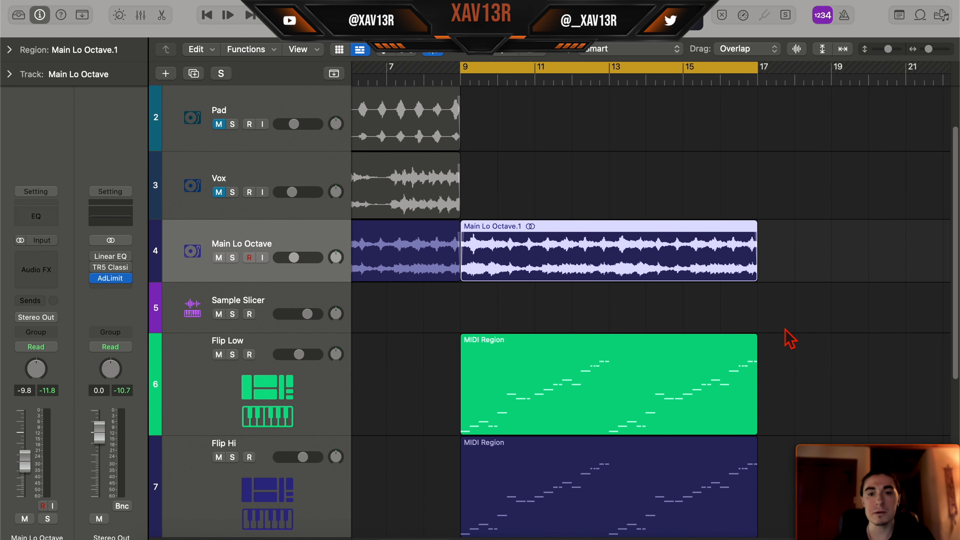
scroll(782, 337, "left", 1)
scroll(688, 243, "up", 3)
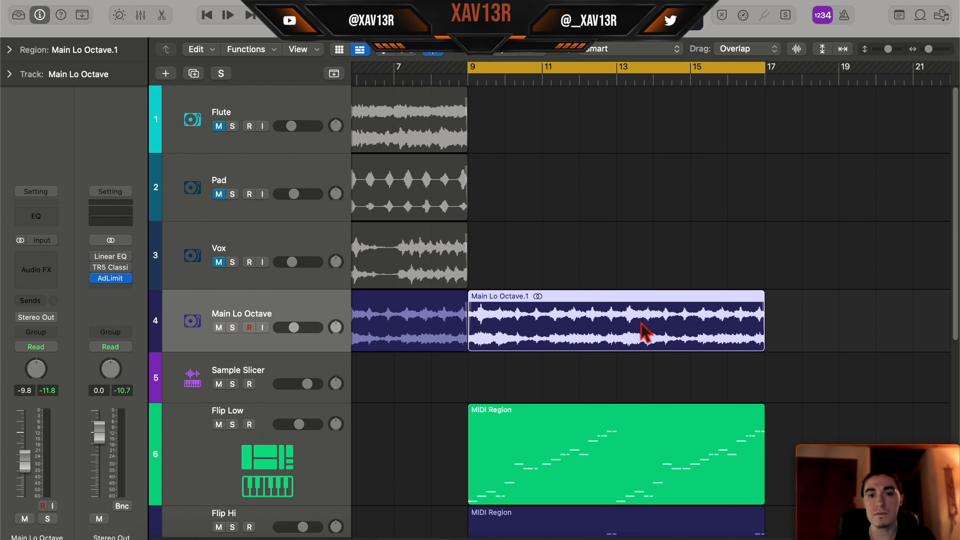
scroll(601, 337, "left", 1)
scroll(603, 337, "left", 10)
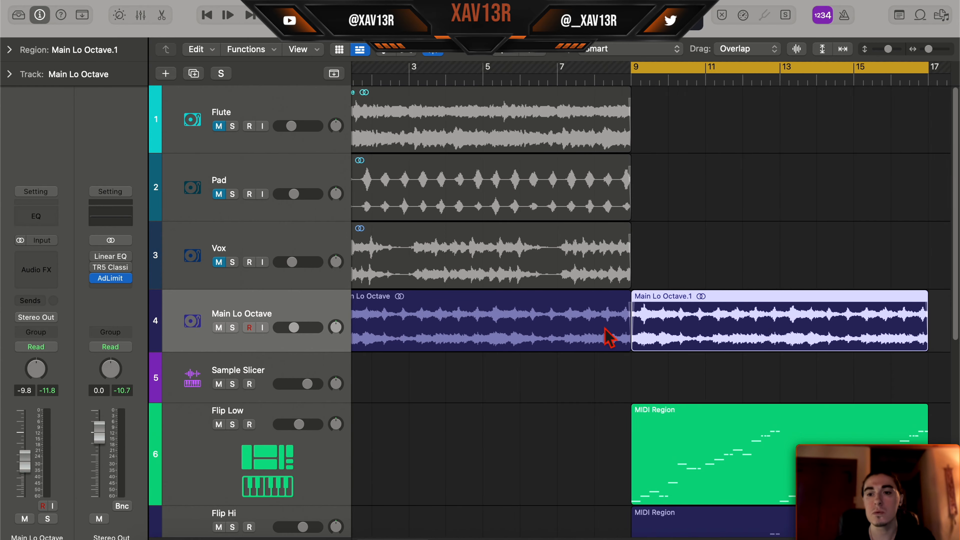
scroll(609, 338, "right", 10)
key("z")
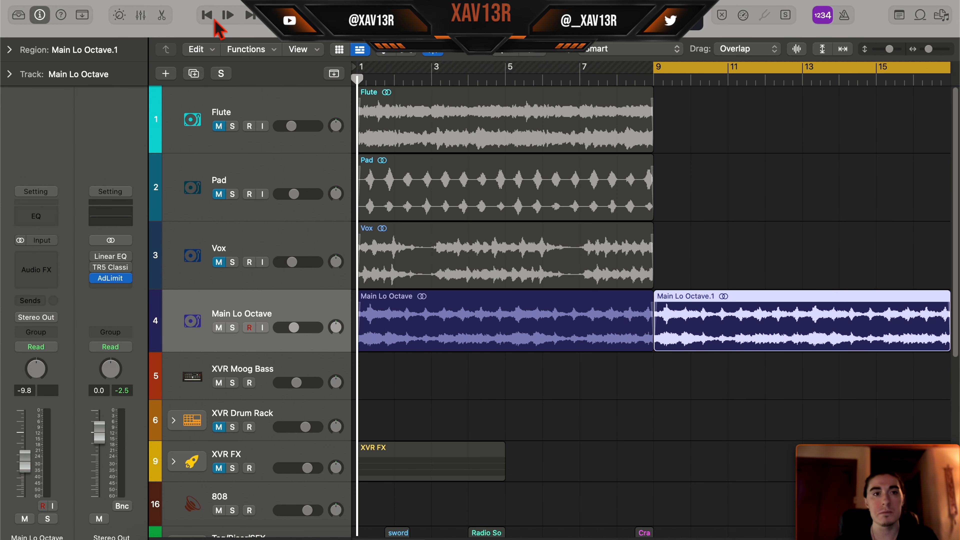
- Add a software instrument track below Main Lo Octave and load the Main Lo Octave.1 region into Quick Sampler
left_click(167, 75)
double_click(325, 194)
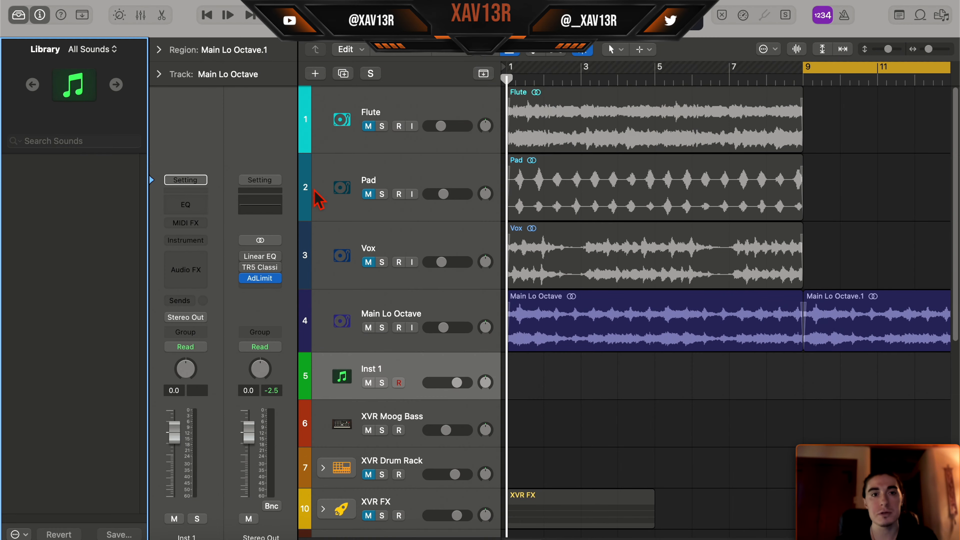
left_click(20, 17)
left_click_drag(340, 7, 448, 6)
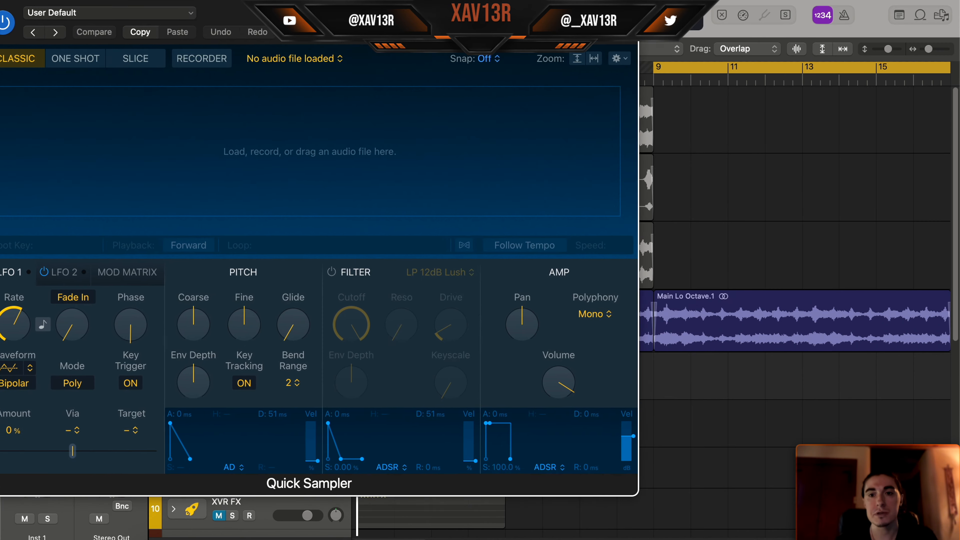
left_click_drag(883, 341, 542, 179)
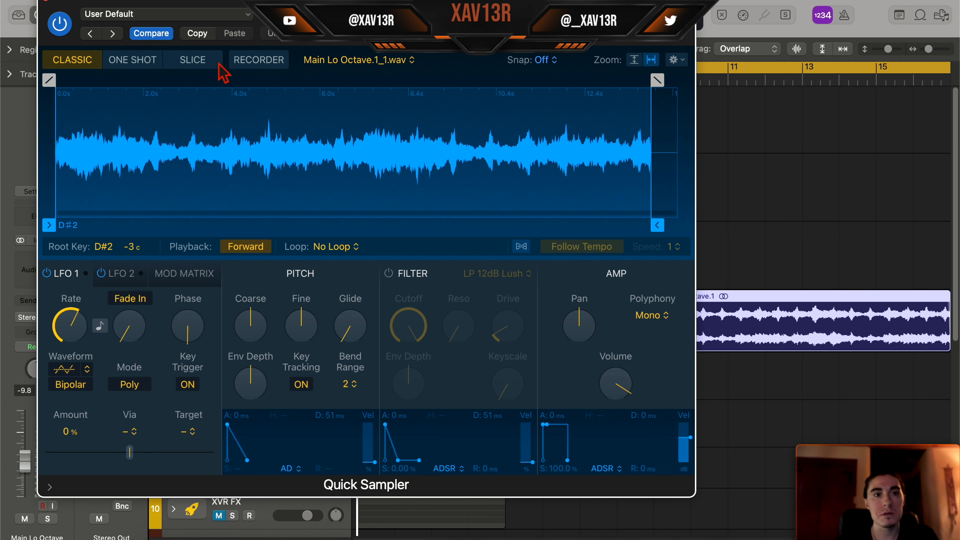
- Slice the sample by beat divisions of 1, with Gate turned on and an amp attack of 1.5 ms
left_click(206, 62)
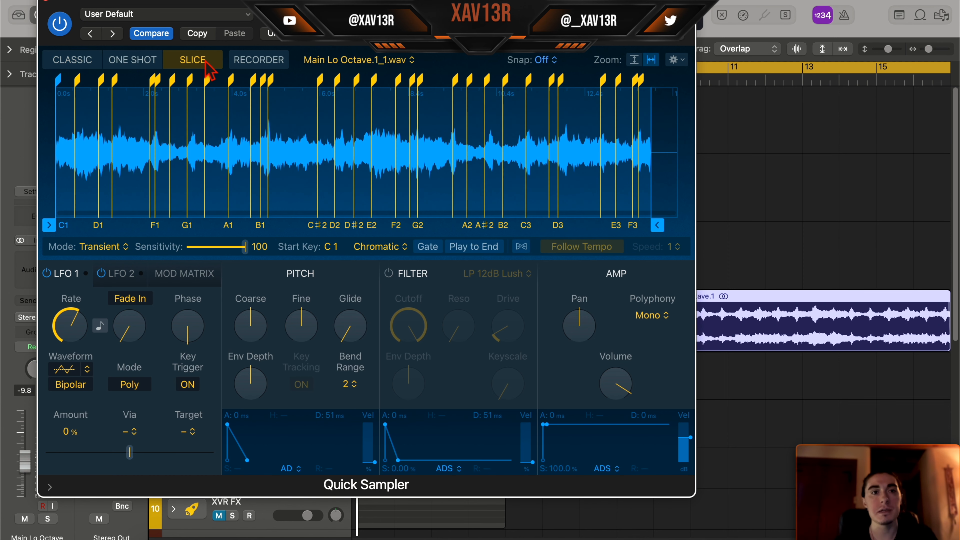
left_click(106, 248)
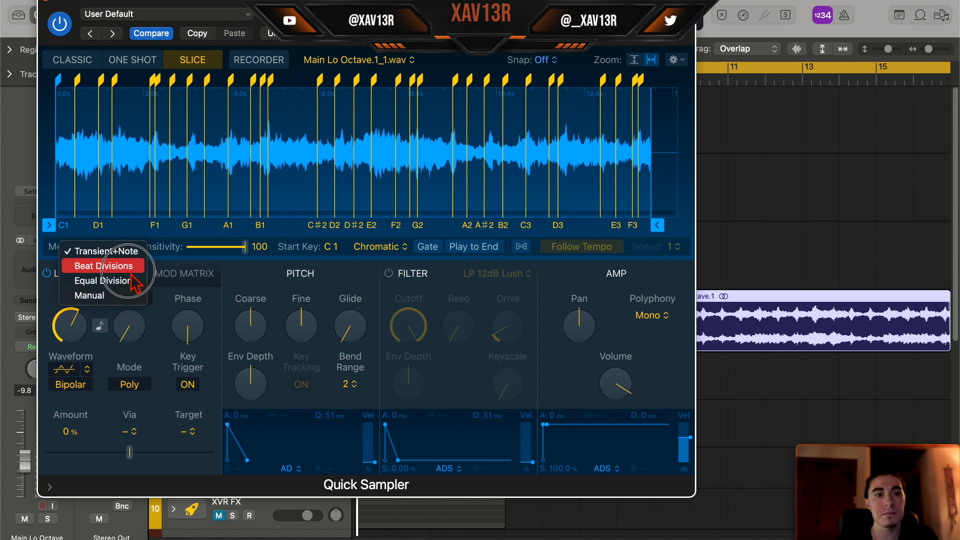
left_click(113, 267)
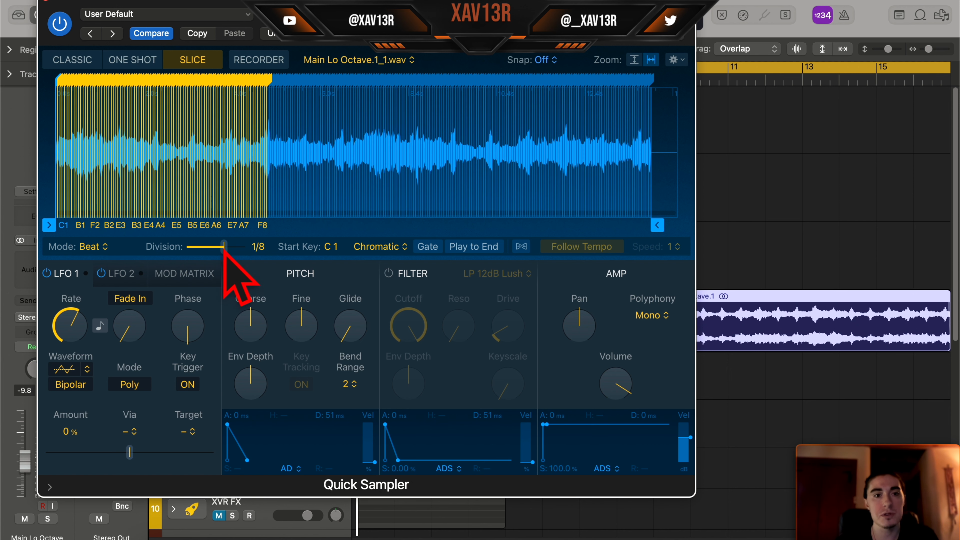
left_click_drag(224, 247, 204, 250)
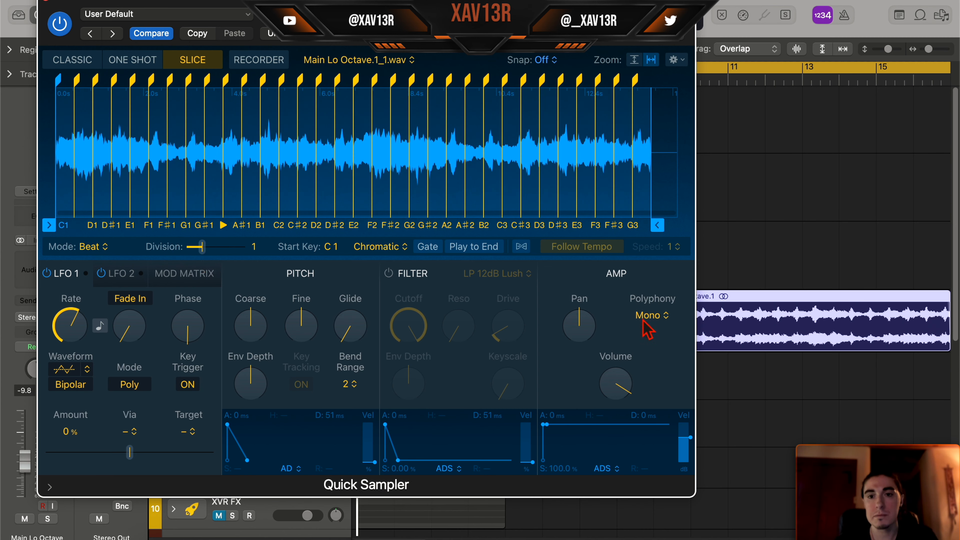
left_click(426, 247)
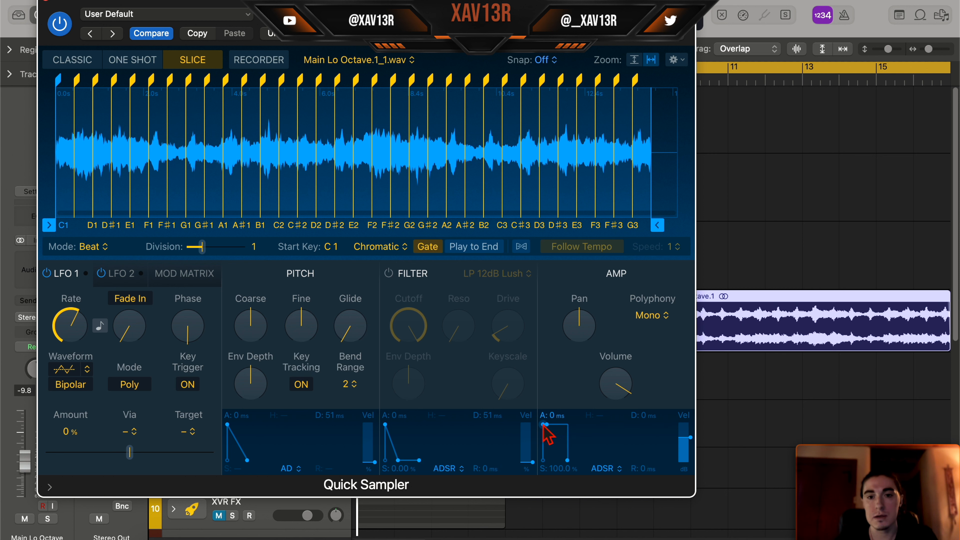
left_click_drag(545, 427, 550, 427)
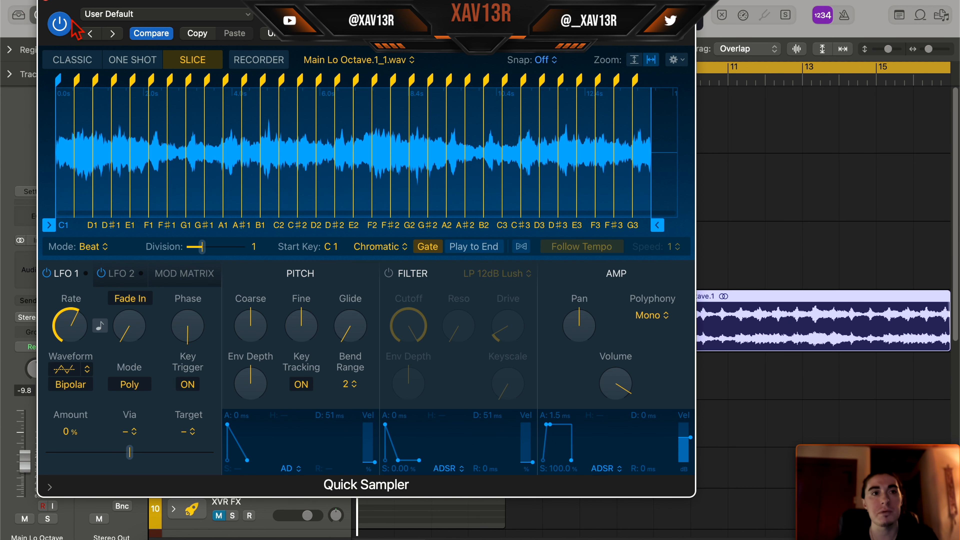
- Create a Sampler track from the Quick Sampler slices and play its MIDI region
right_click(379, 152)
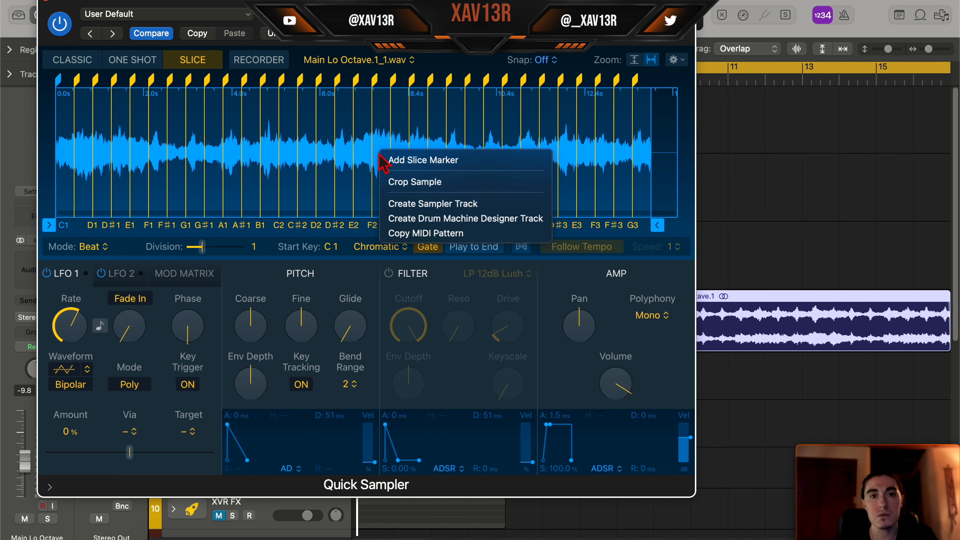
left_click(409, 203)
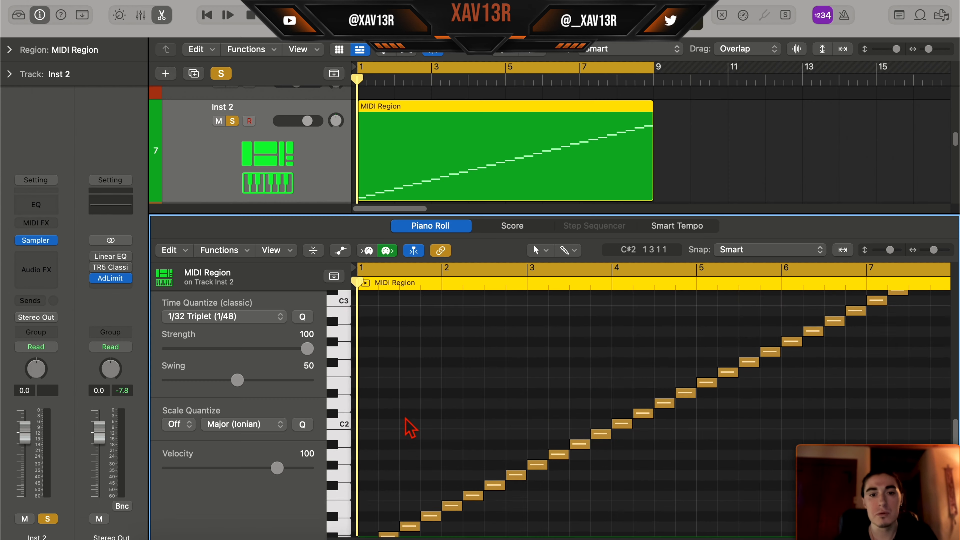
scroll(412, 425, "up", 2)
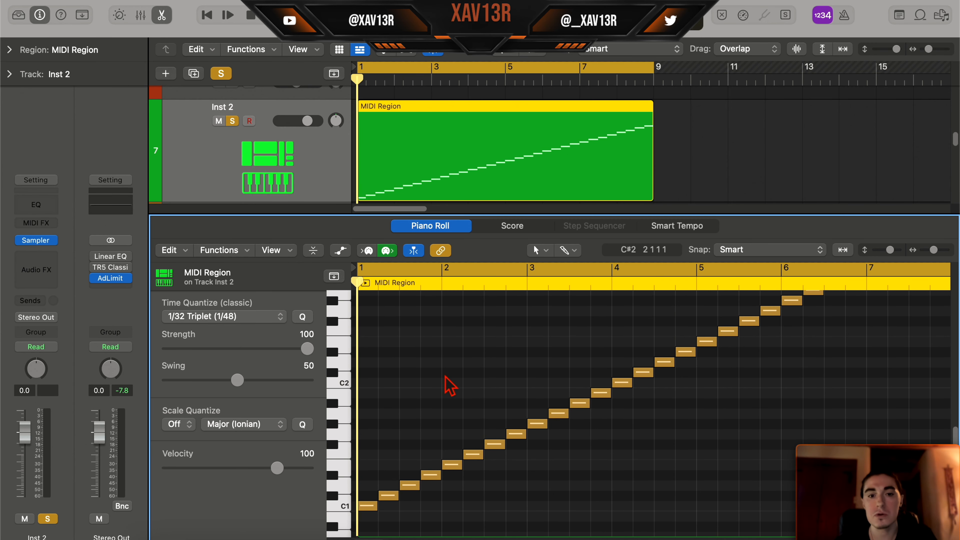
key("space")
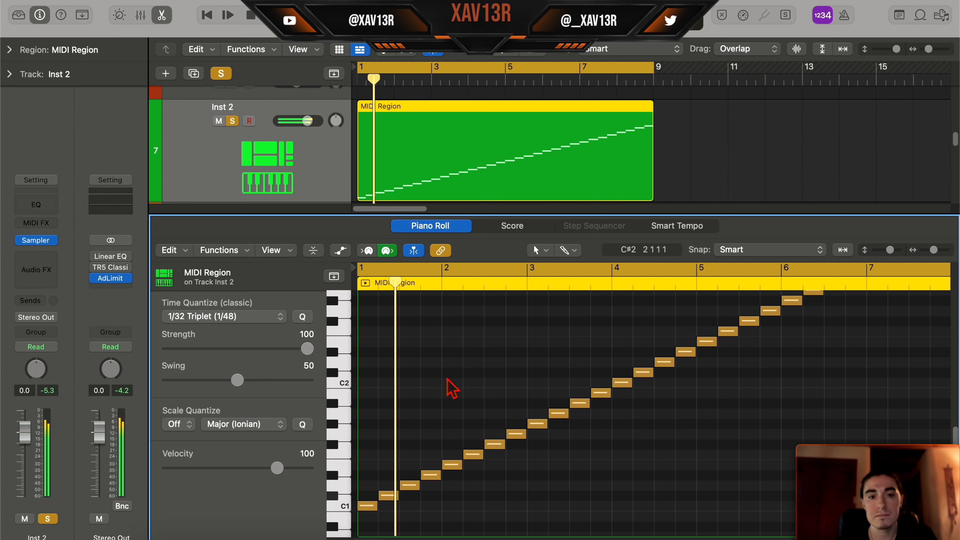
key("space")
- Rework the slice pattern with two half-length D1 notes on beat 3 of bar 1 and F1 at the start of bar 2
left_click_drag(418, 486, 410, 495)
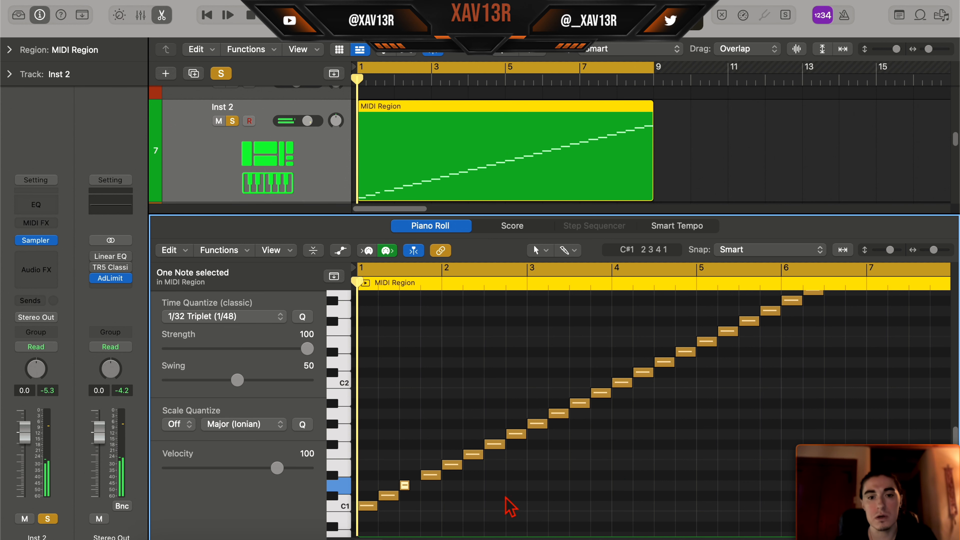
key("space")
key("space")
left_click(412, 273)
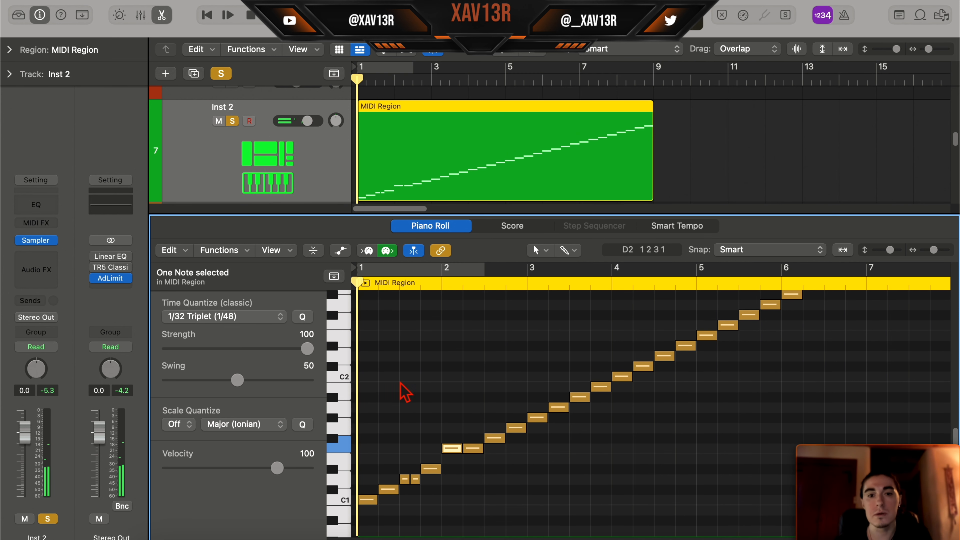
- Examine and play the Flip Hi and Flip Low MIDI patterns from bar 9 in the piano roll
scroll(475, 413, "up", 5)
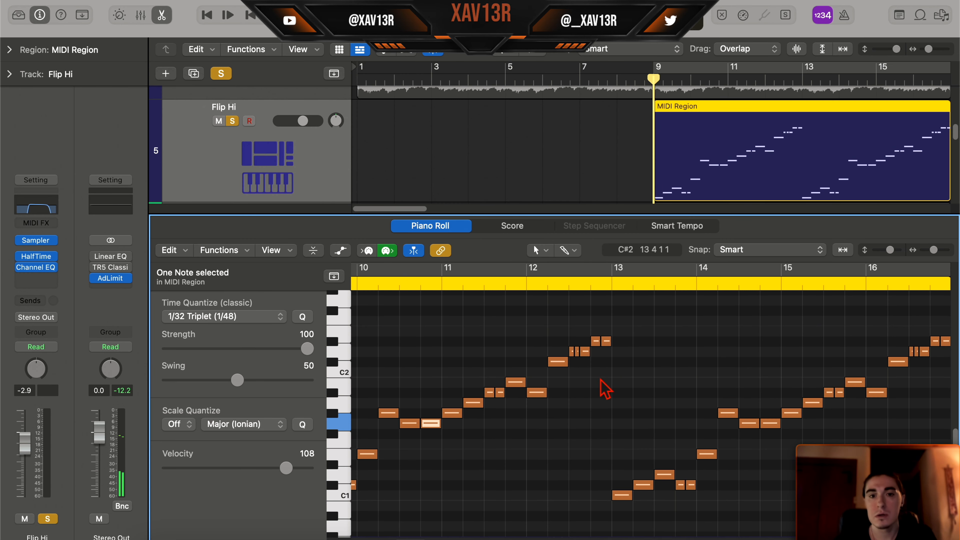
scroll(439, 448, "down", 4)
scroll(707, 381, "left", 5)
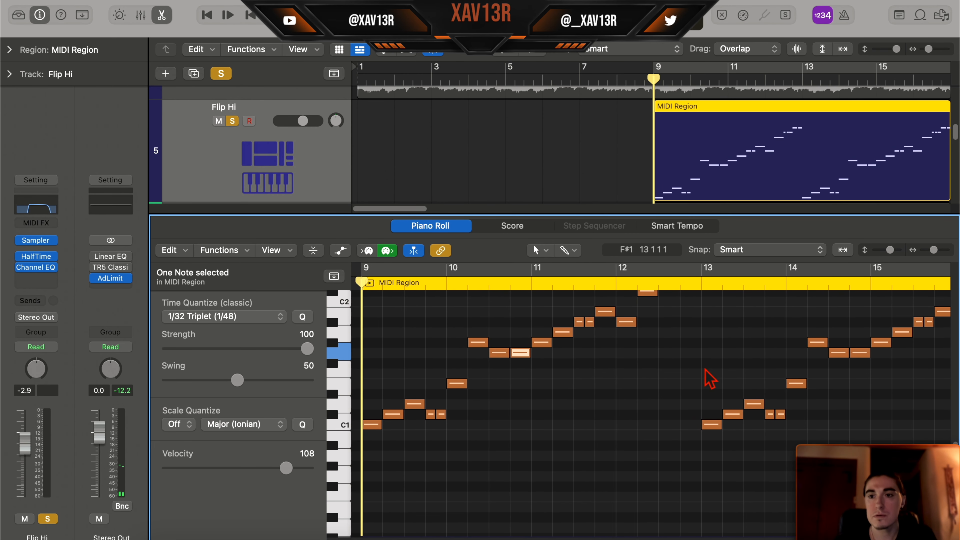
scroll(675, 404, "up", 5)
scroll(676, 405, "left", 4)
scroll(671, 406, "down", 2)
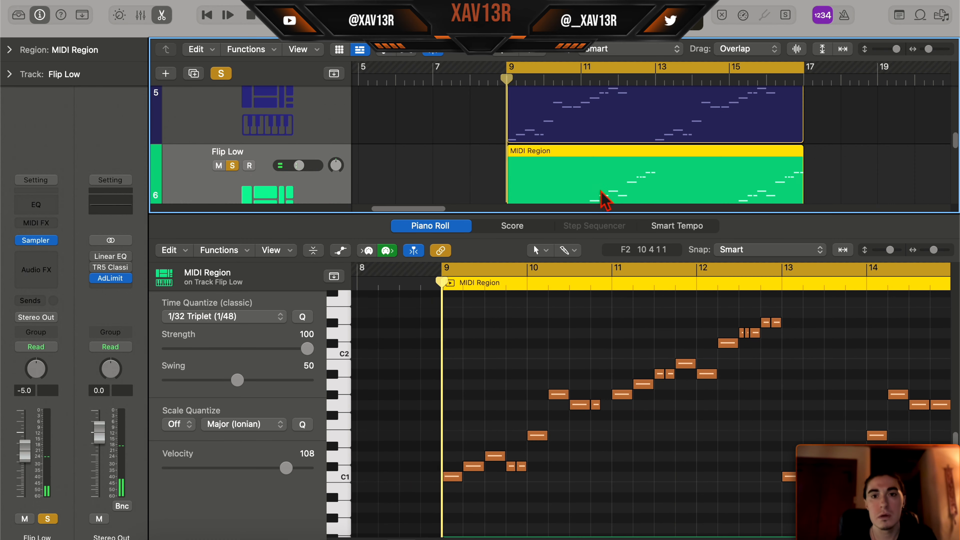
key("space")
scroll(594, 458, "right", 2)
scroll(600, 467, "up", 1)
scroll(601, 465, "up", 1)
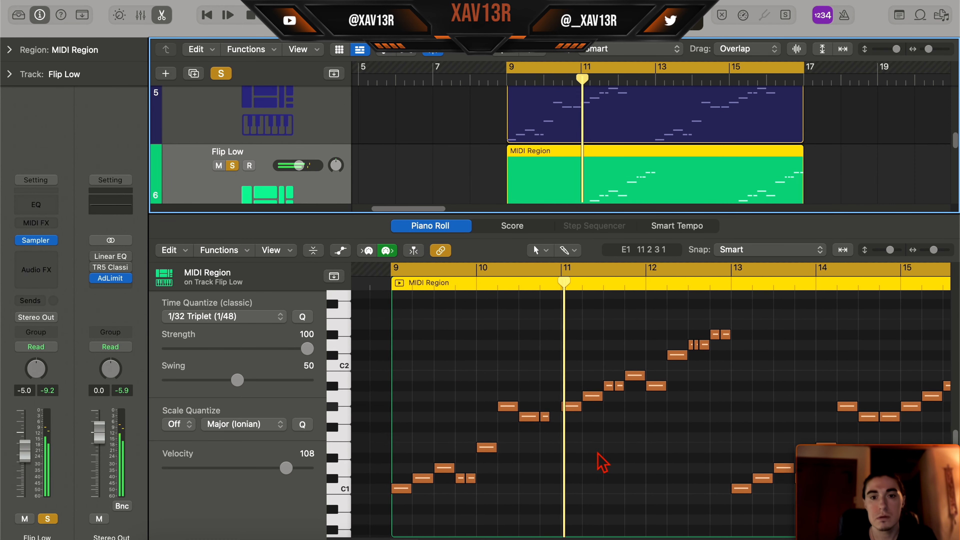
scroll(601, 458, "left", 2)
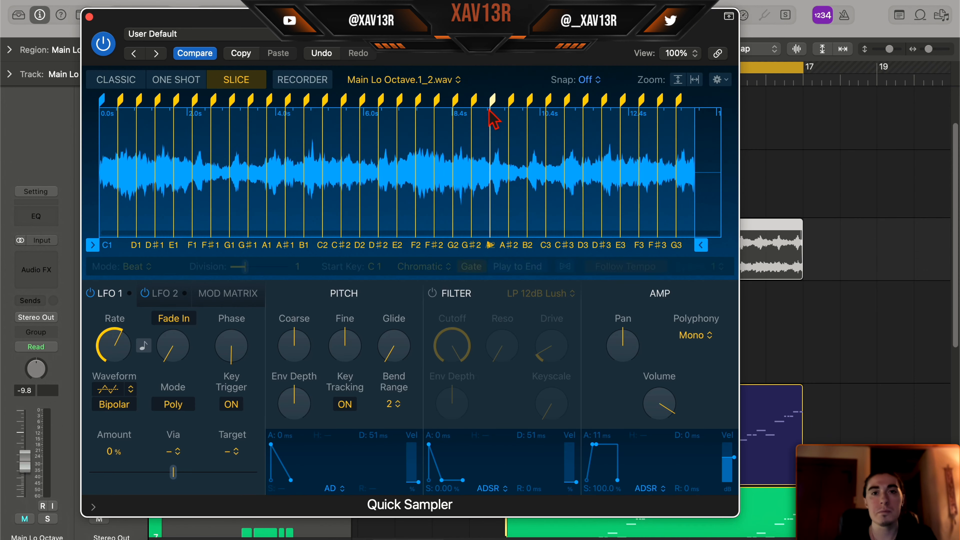
left_click_drag(457, 21, 468, 15)
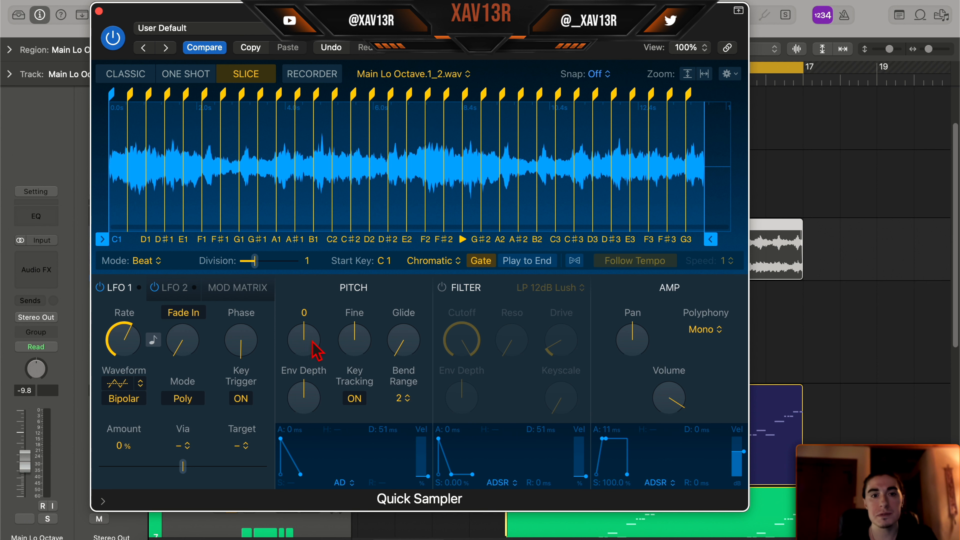
- Raise the sliced sample's coarse pitch and set the velocity of all slice notes in the Inst 4 region to 111
left_click_drag(313, 341, 337, 299)
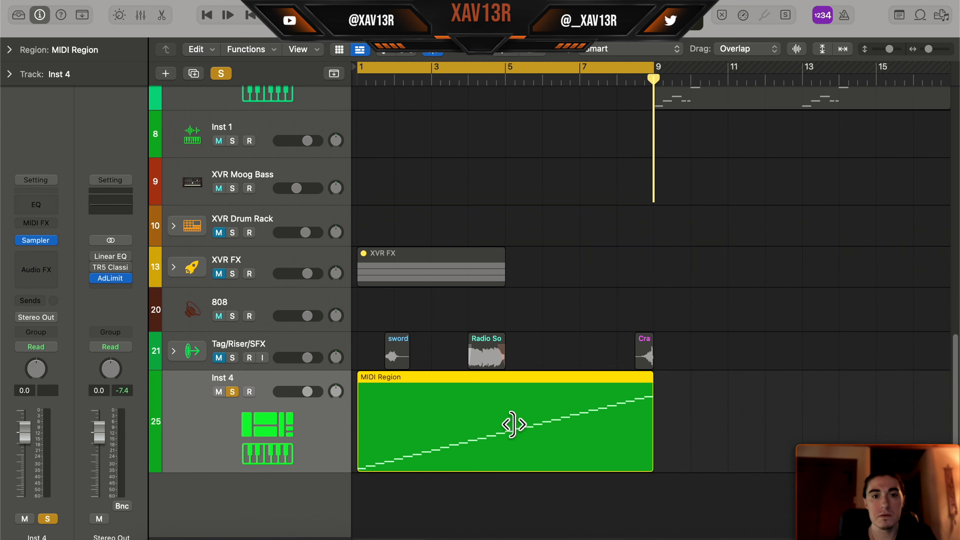
double_click(515, 423)
scroll(740, 398, "down", 1)
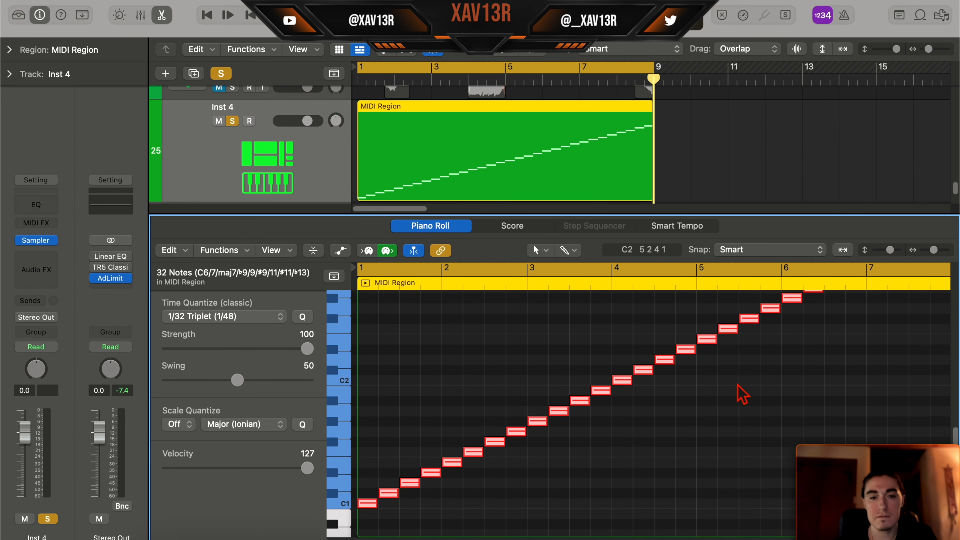
left_click_drag(298, 470, 282, 470)
key("space")
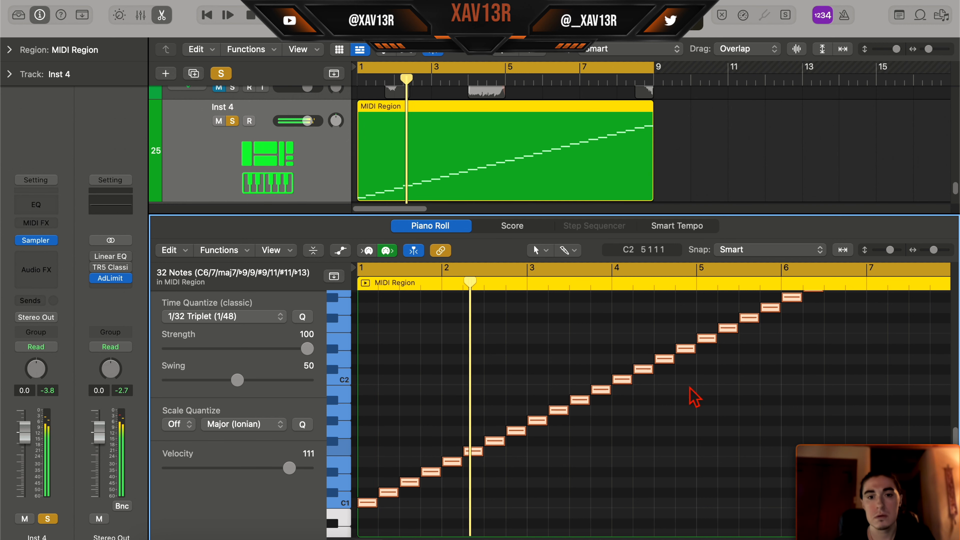
- Reopen the Quick Sampler of the Inst 2 track
scroll(471, 357, "up", 10)
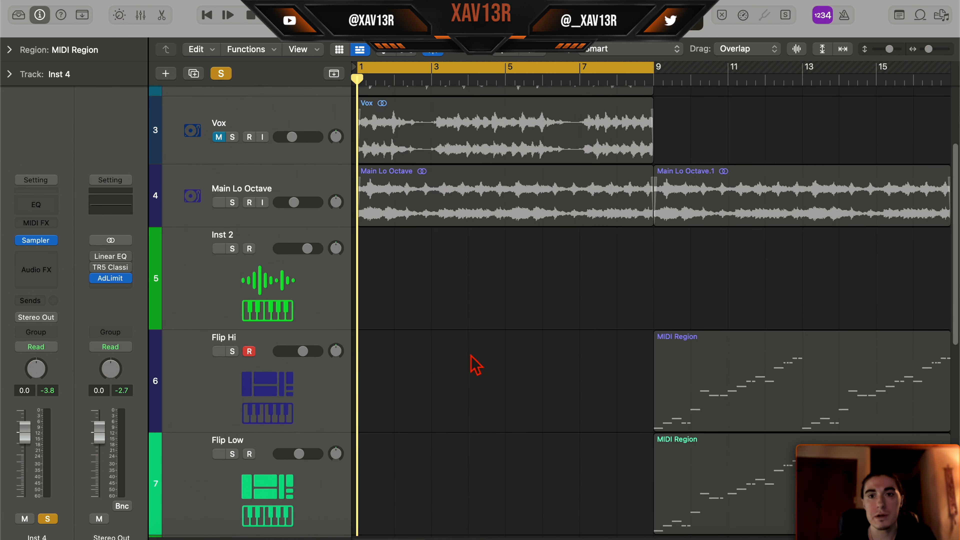
left_click(217, 312)
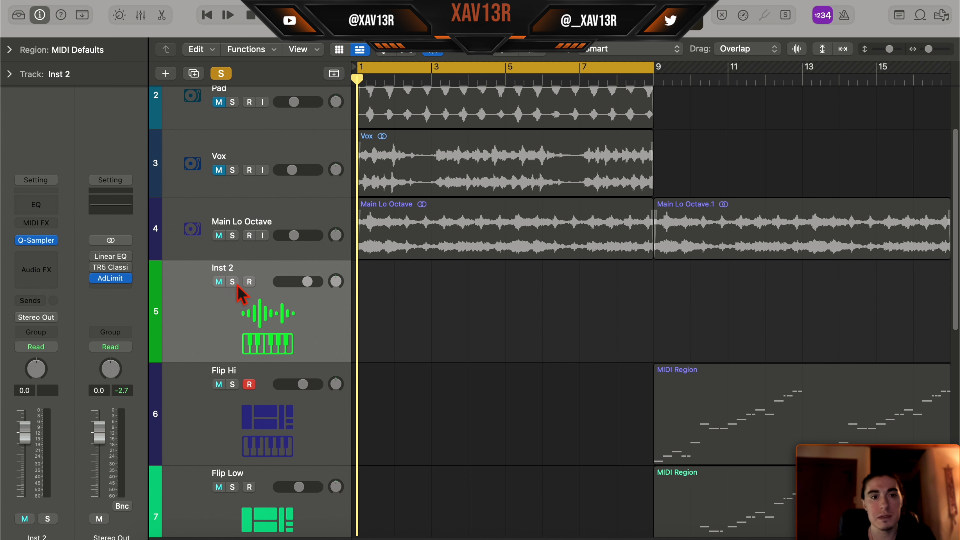
left_click(40, 243)
left_click_drag(453, 23, 439, 9)
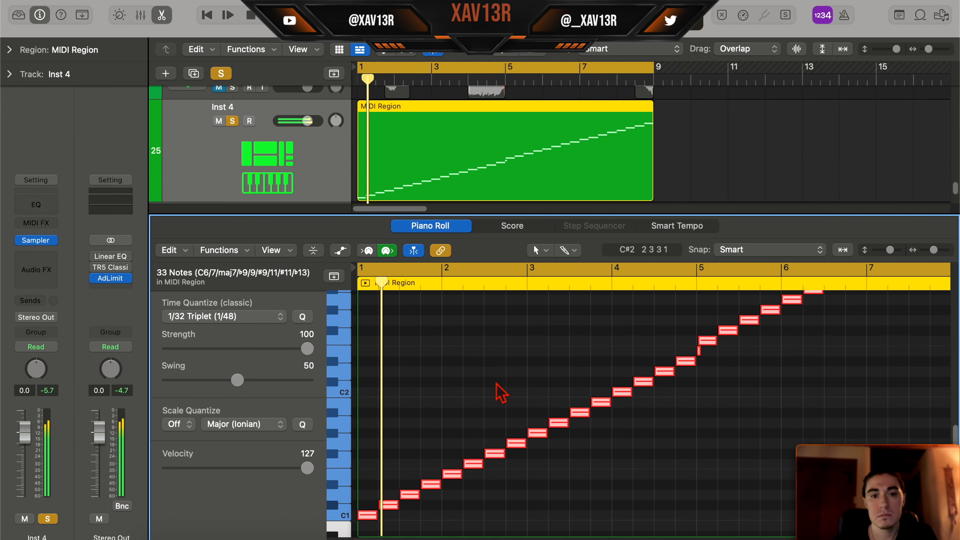
- Play and examine the regenerated slice region on the Inst 4 track in the piano roll
scroll(501, 392, "up", 2)
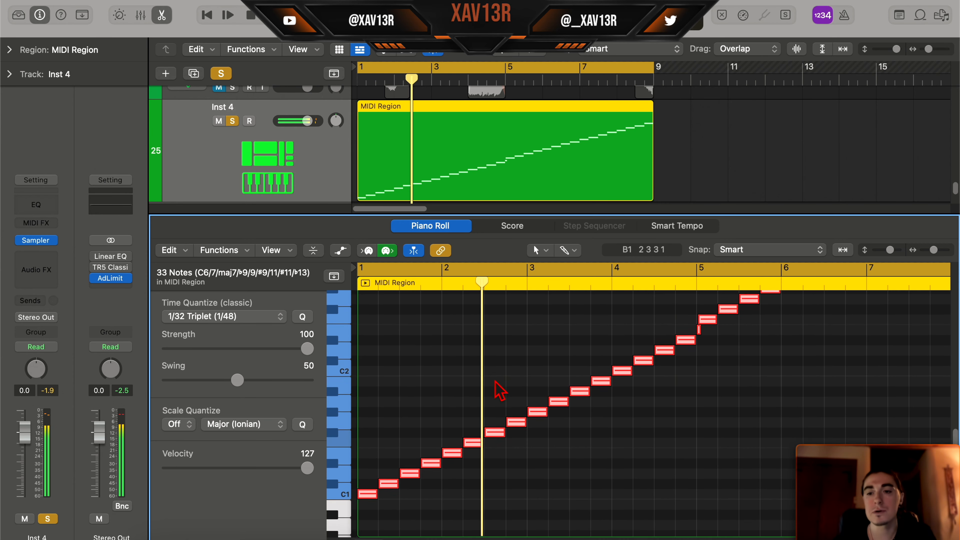
scroll(495, 383, "up", 4)
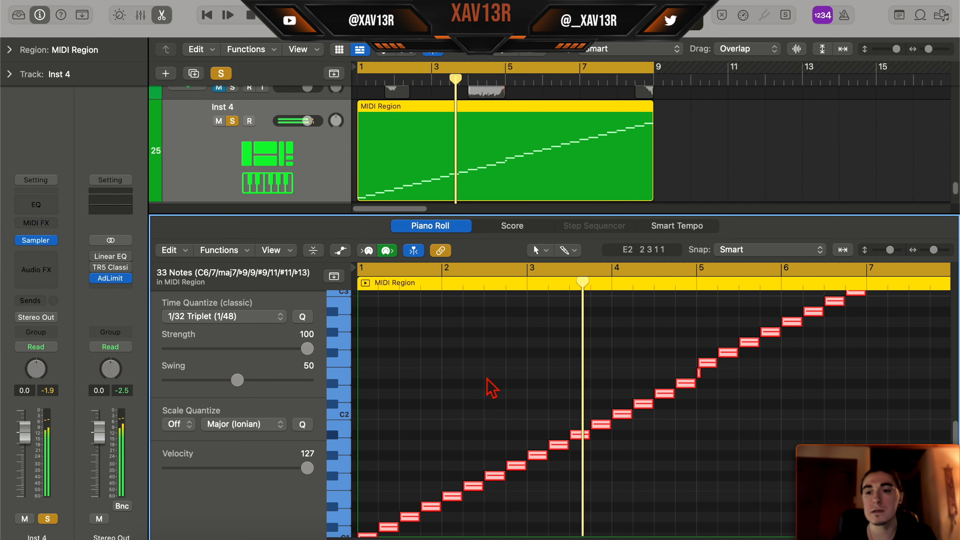
key("space")
scroll(497, 372, "down", 4)
scroll(497, 370, "up", 3)
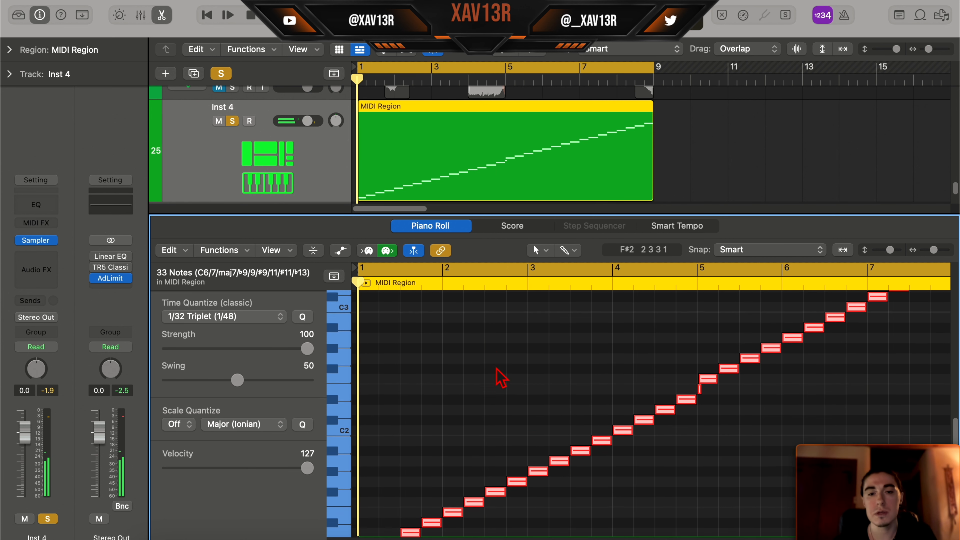
scroll(498, 371, "down", 3)
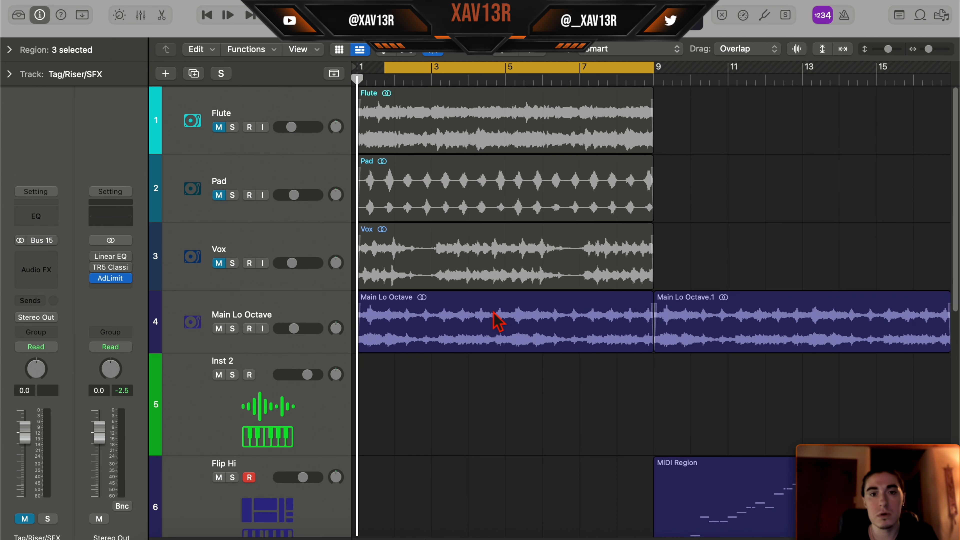
scroll(498, 321, "down", 2)
- Review the manual slices in Inst 2's Quick Sampler and delete the Inst 2 track
left_click(261, 335)
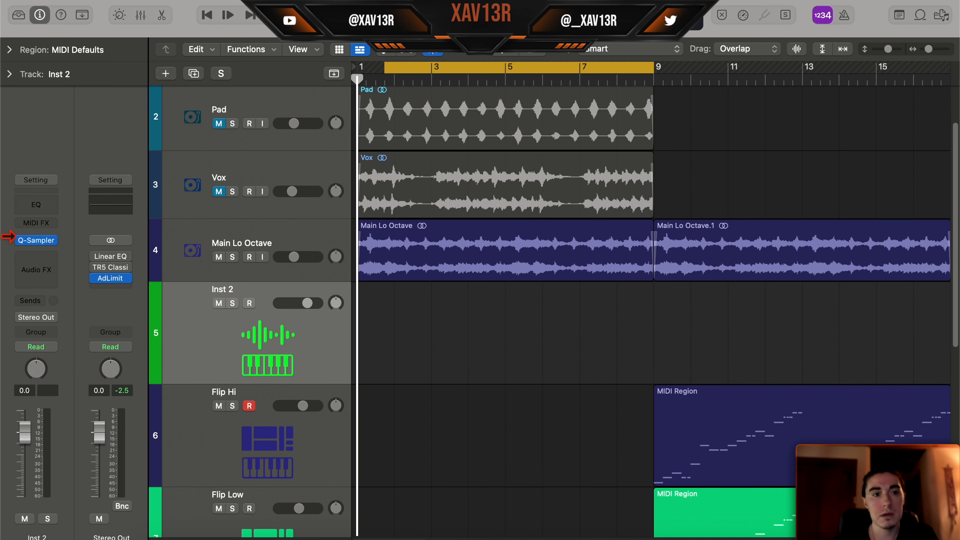
left_click(37, 241)
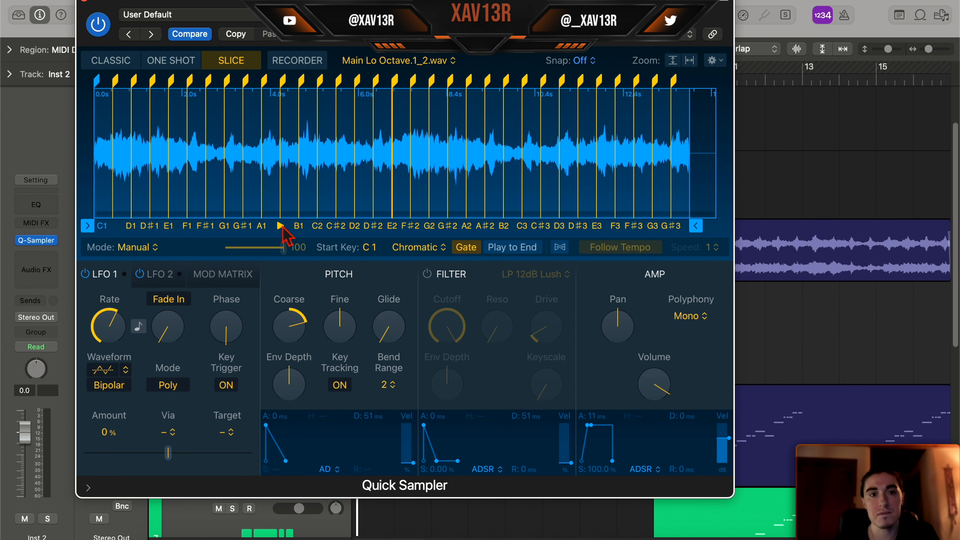
key("super+w")
scroll(725, 339, "down", 5)
scroll(725, 339, "up", 1)
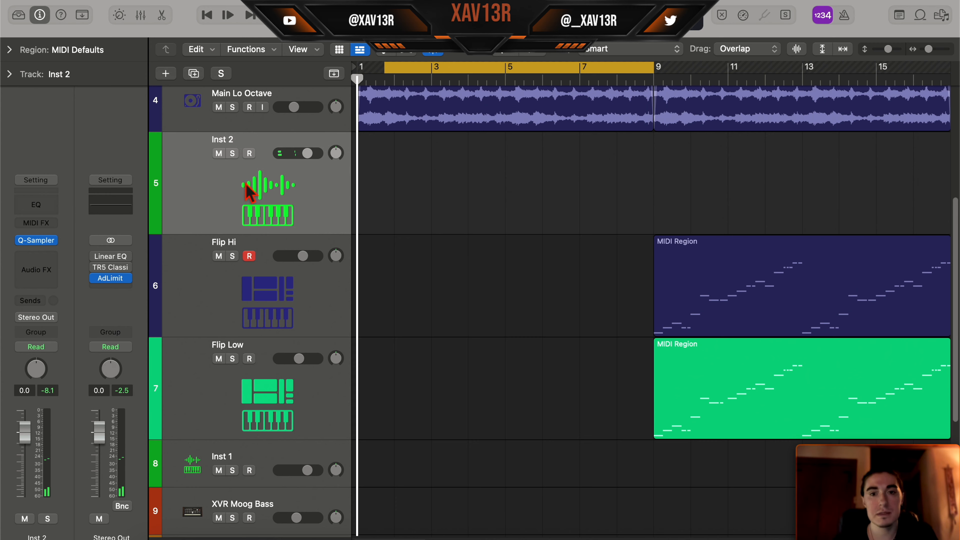
key("super+BackSpace")
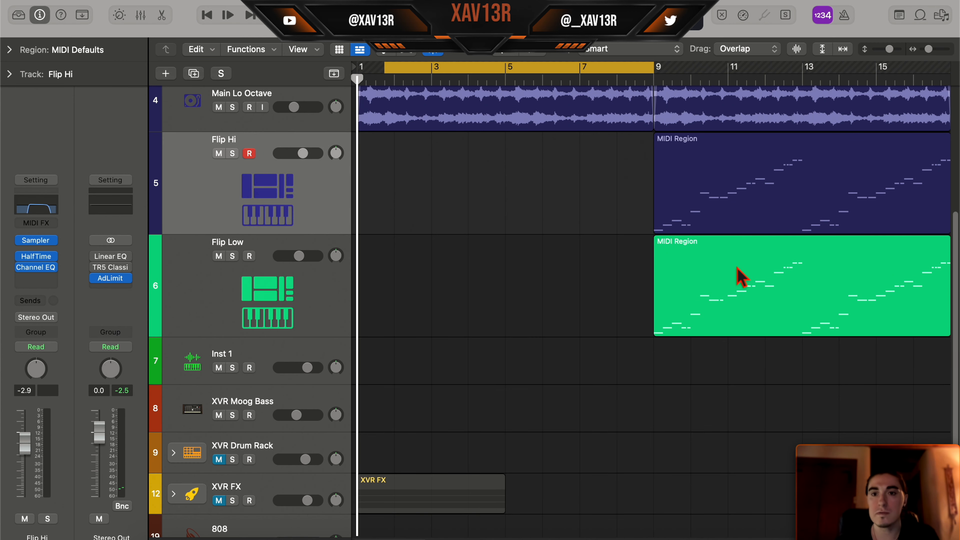
- Audition the Flip Hi pattern and review the HalfTime effect on its track
left_click(740, 276)
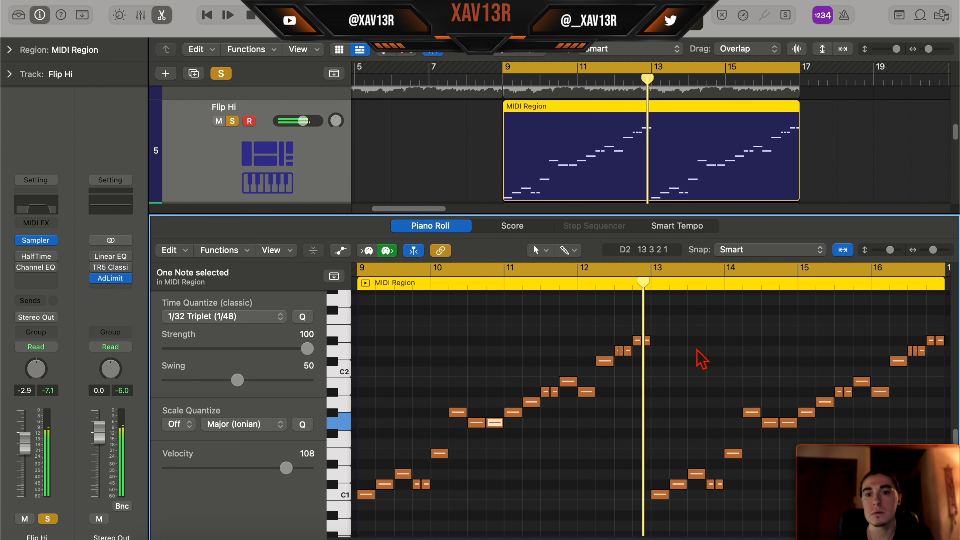
key("space")
left_click(31, 257)
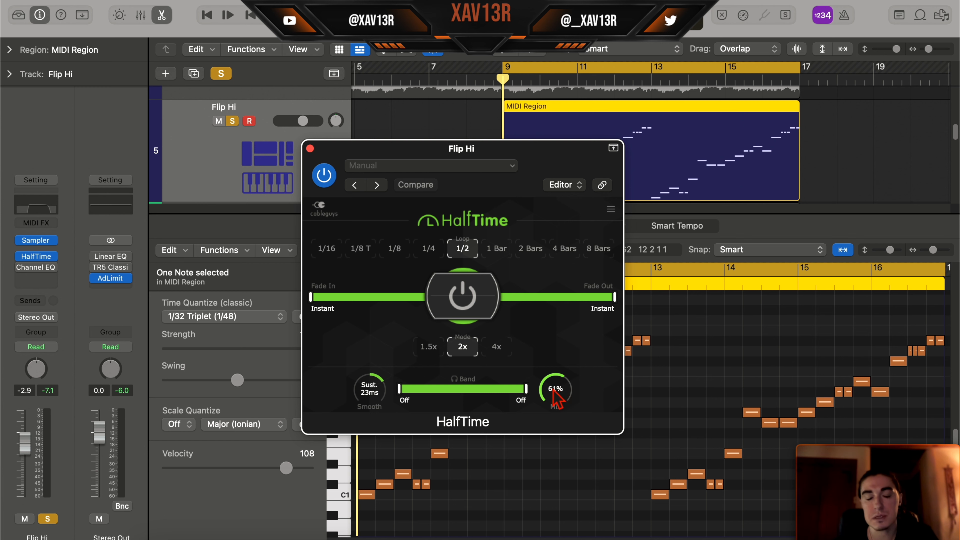
left_click_drag(445, 147, 374, 118)
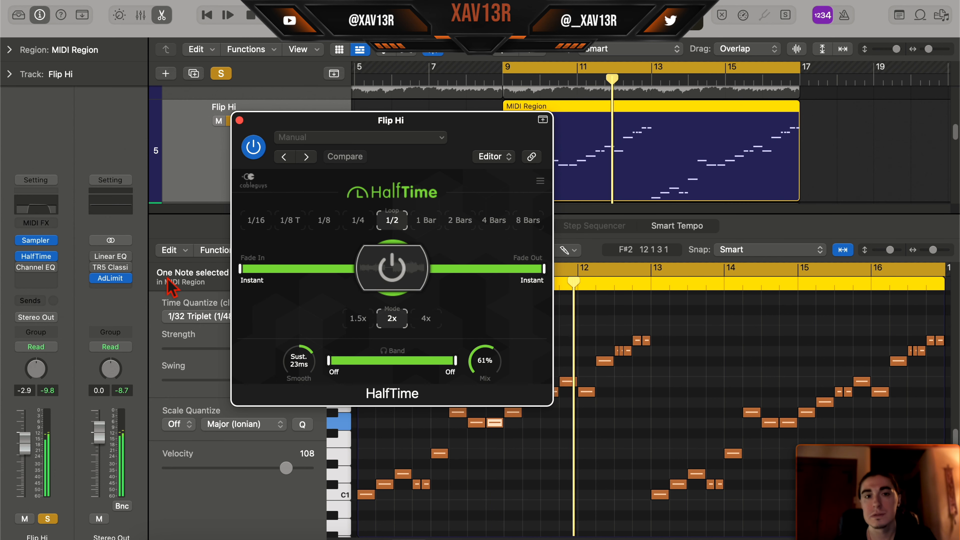
mouse_move(24, 271)
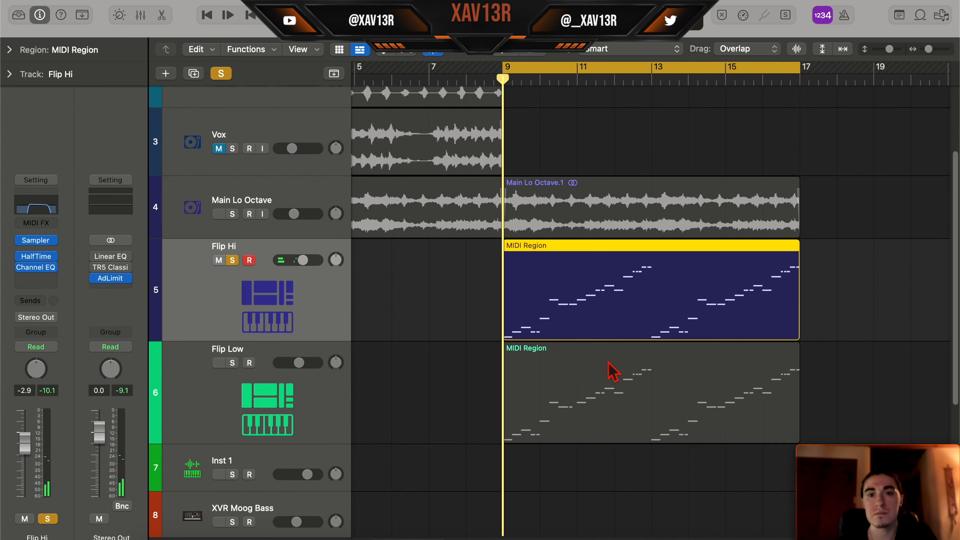
left_click(566, 409)
left_click(580, 295)
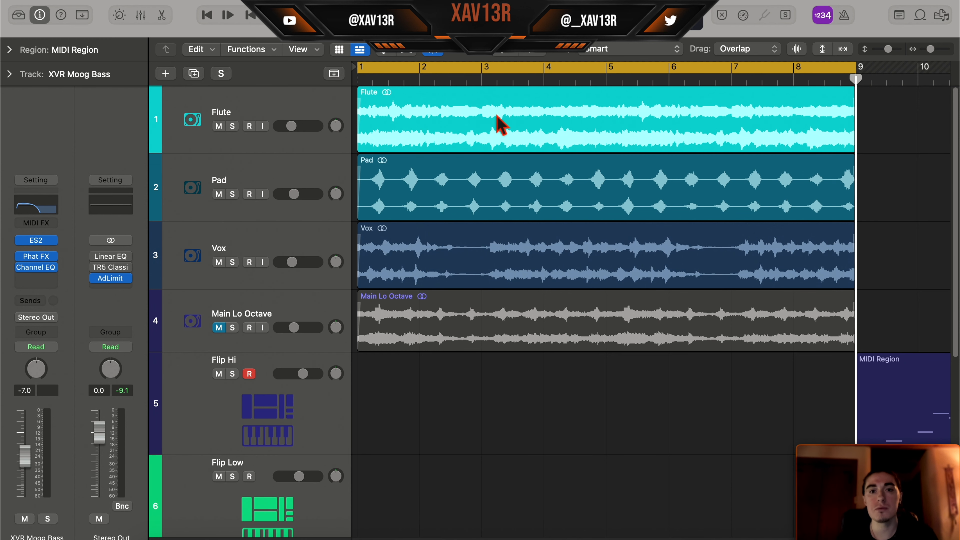
- Write a nine-note bass line across bars 1 to 8 in the XVR Moog Bass region and play it with the melody
scroll(469, 178, "down", 5)
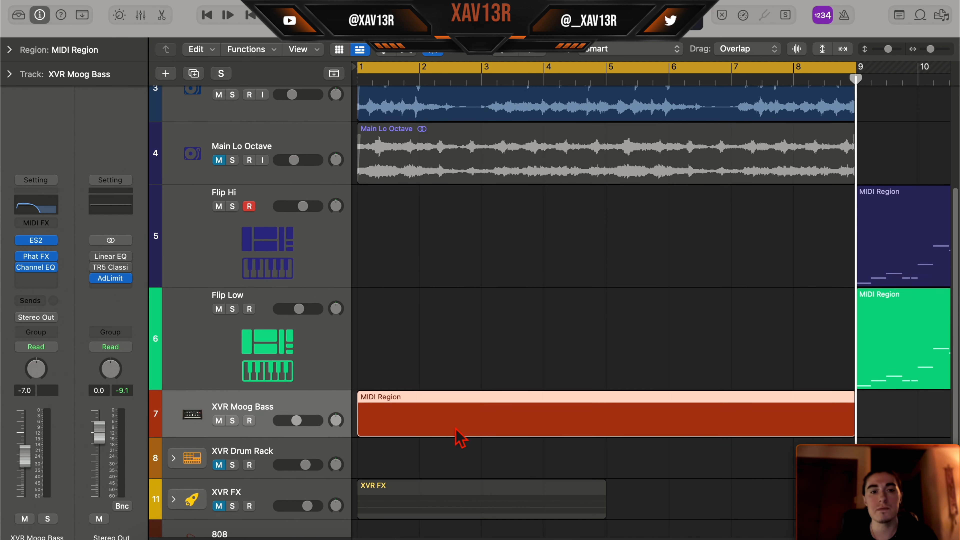
double_click(433, 442)
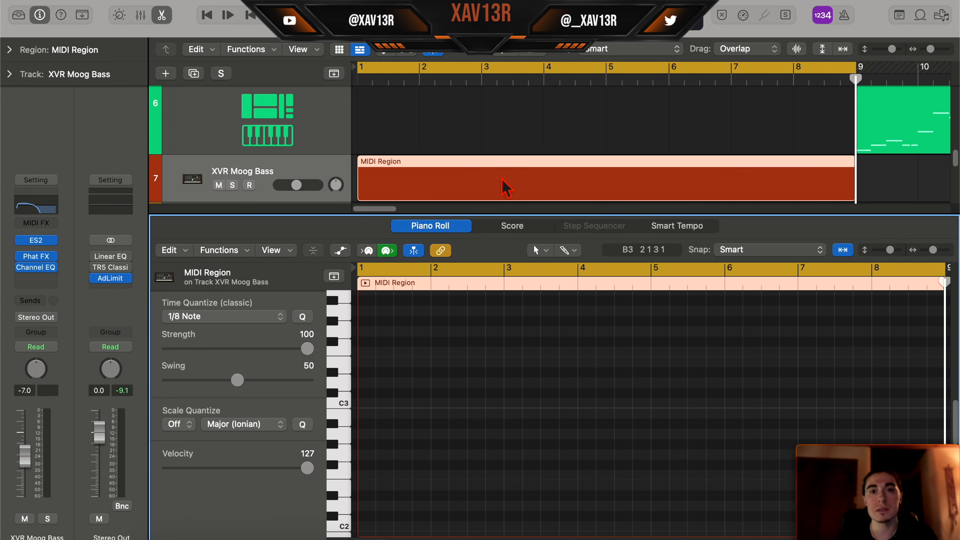
scroll(507, 178, "up", 5)
scroll(503, 168, "up", 4)
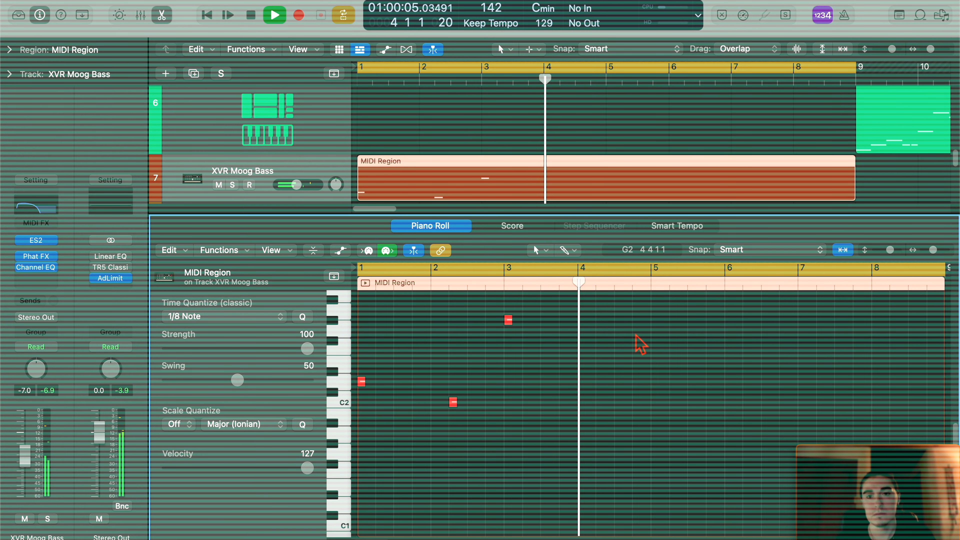
key("space")
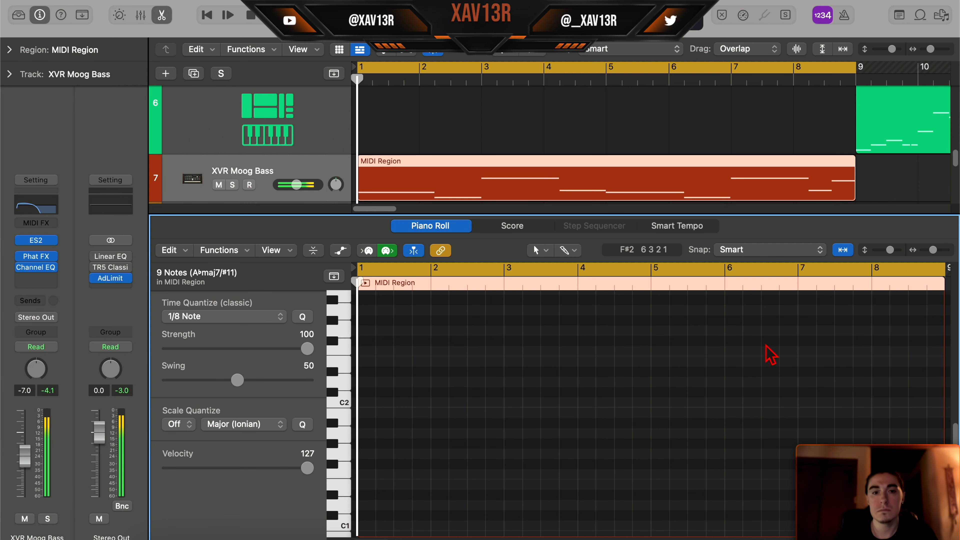
key("space")
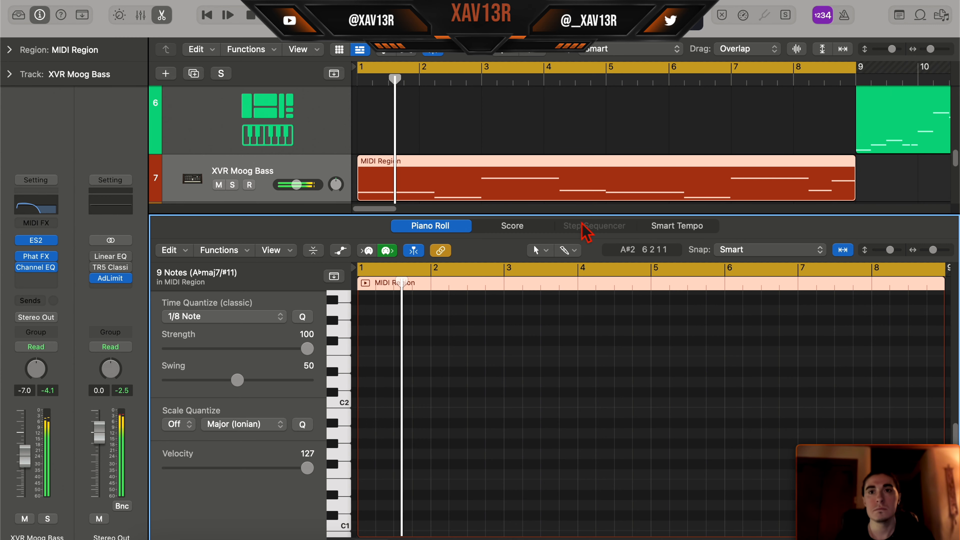
key("e")
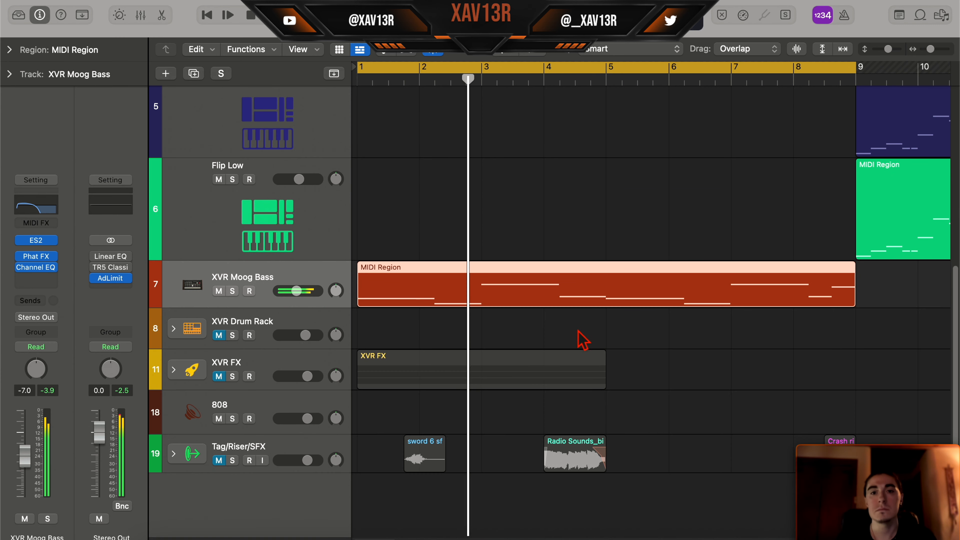
- Copy the bass line's MIDI region onto the 808 track and mute the XVR Moog Bass track
scroll(579, 333, "up", 5)
scroll(578, 321, "up", 3)
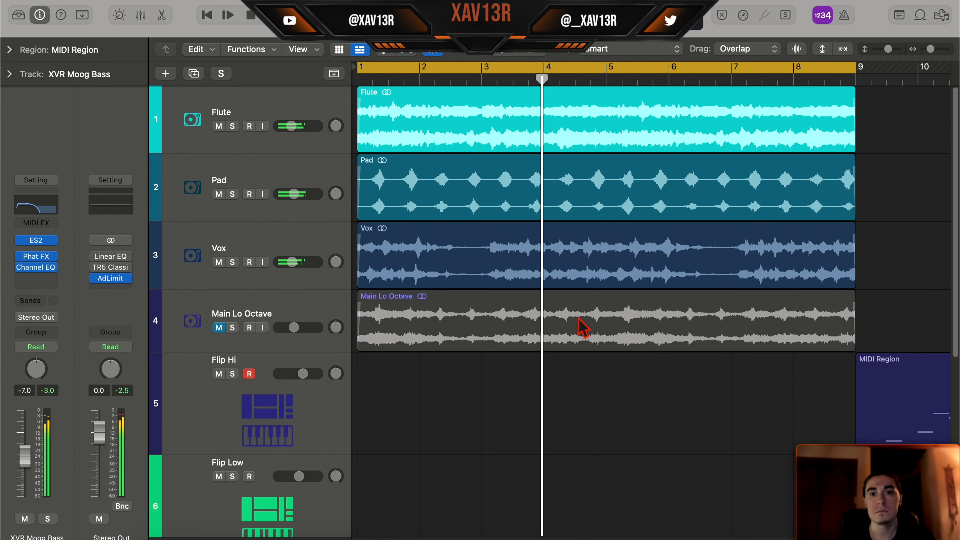
scroll(578, 321, "down", 4)
left_click(223, 289)
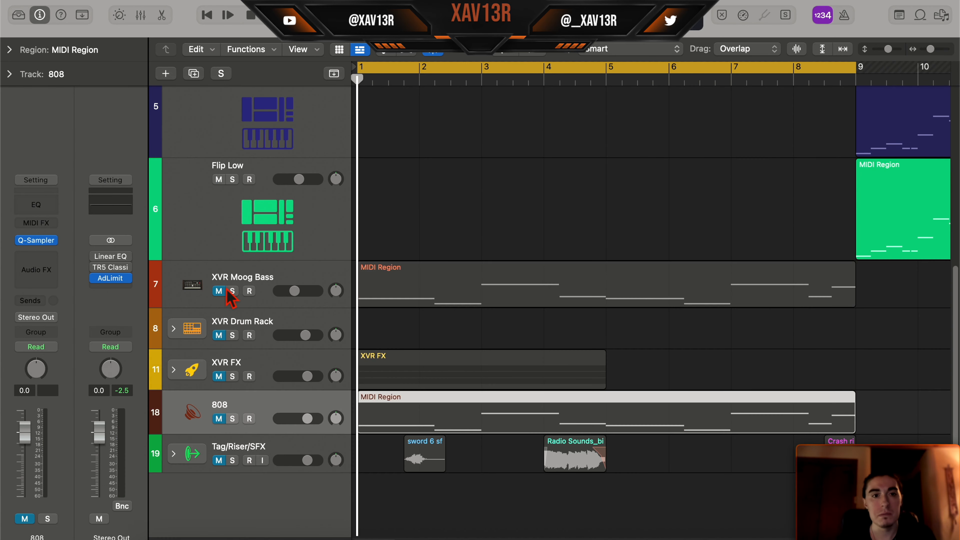
- Place Eclipse.mid on the OG HH track at bar 1, play it, and swap the hi-hat sample for Tech HH
scroll(613, 282, "up", 8)
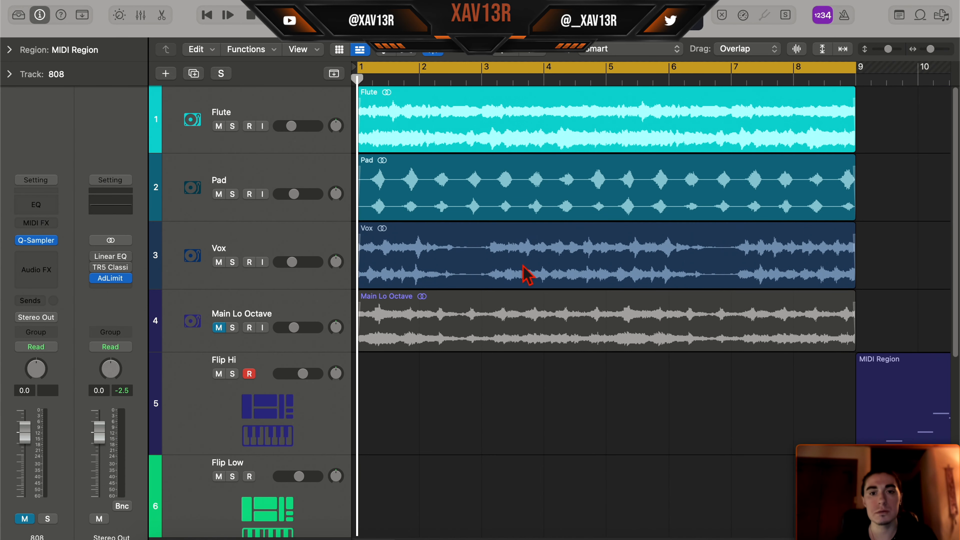
scroll(518, 271, "down", 8)
left_click_drag(720, 428, 381, 358)
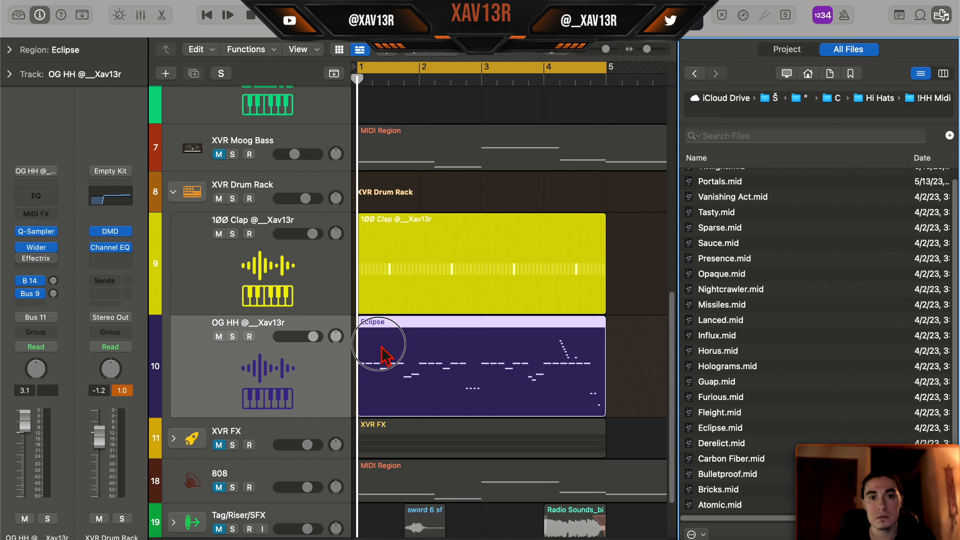
key("space")
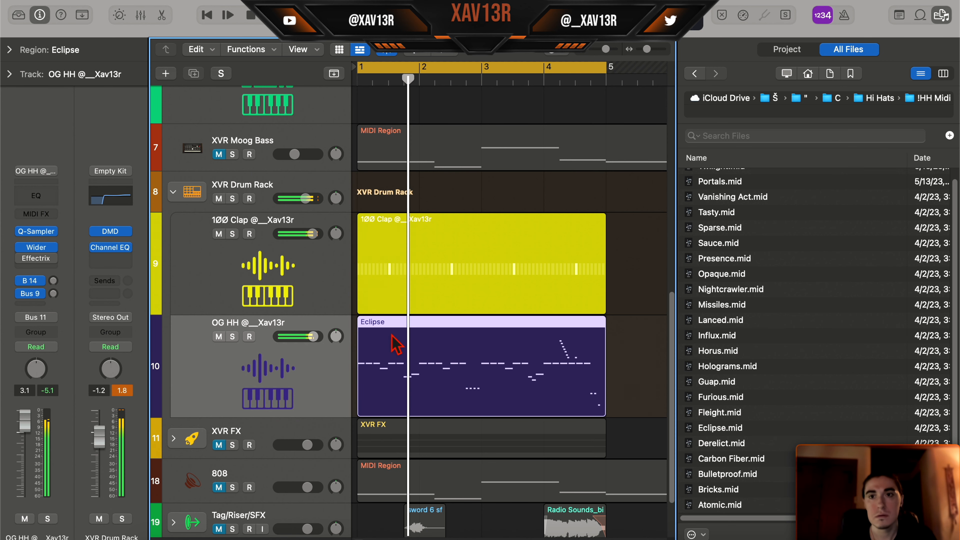
key("f")
scroll(399, 379, "down", 2)
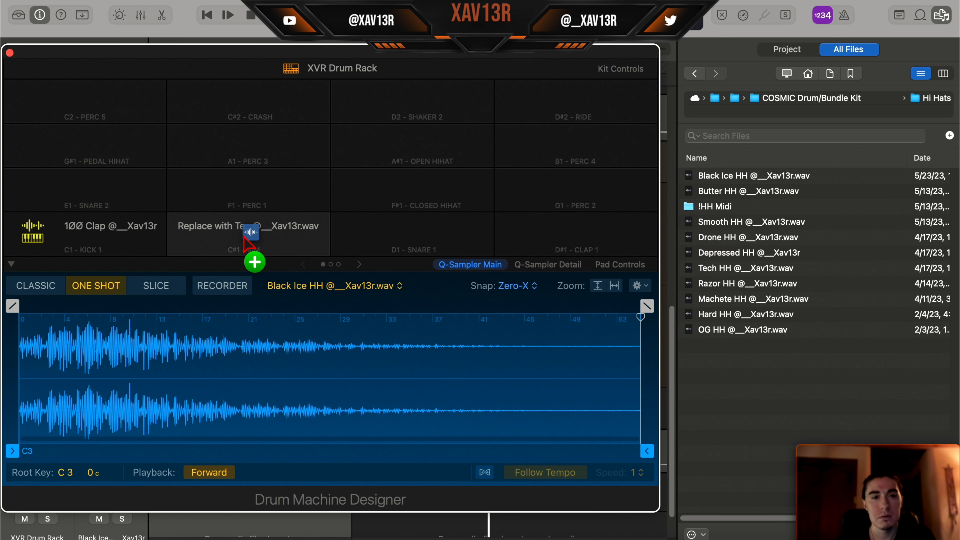
left_click_drag(249, 236, 251, 248)
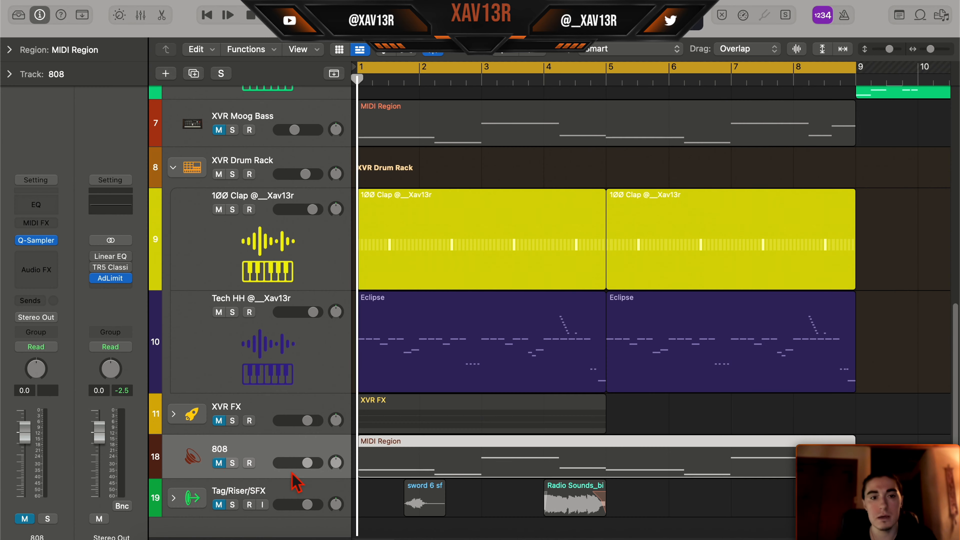
- Unmute the 808 track and load the ₽hΔ∏†0M 808 sample into its Quick Sampler
left_click(219, 463)
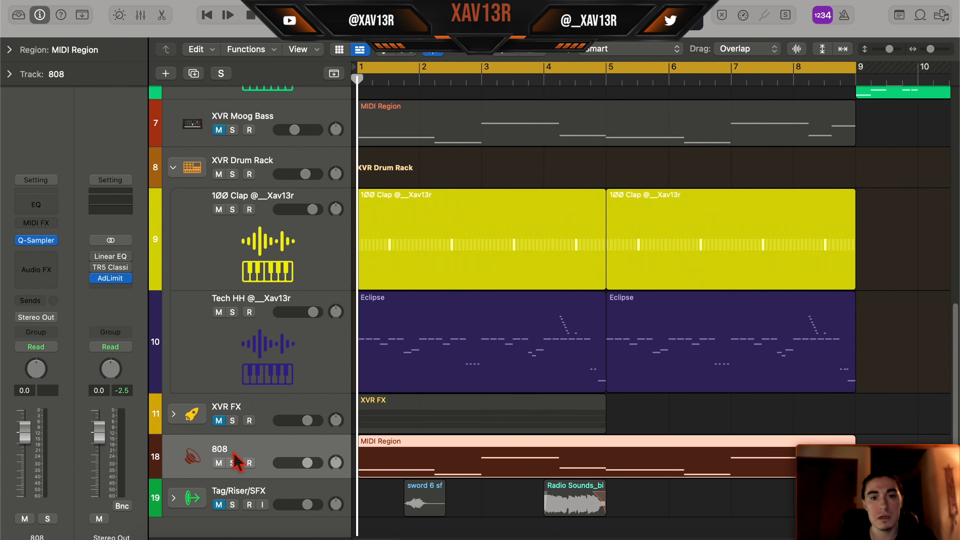
double_click(496, 460)
left_click_drag(595, 403, 601, 414)
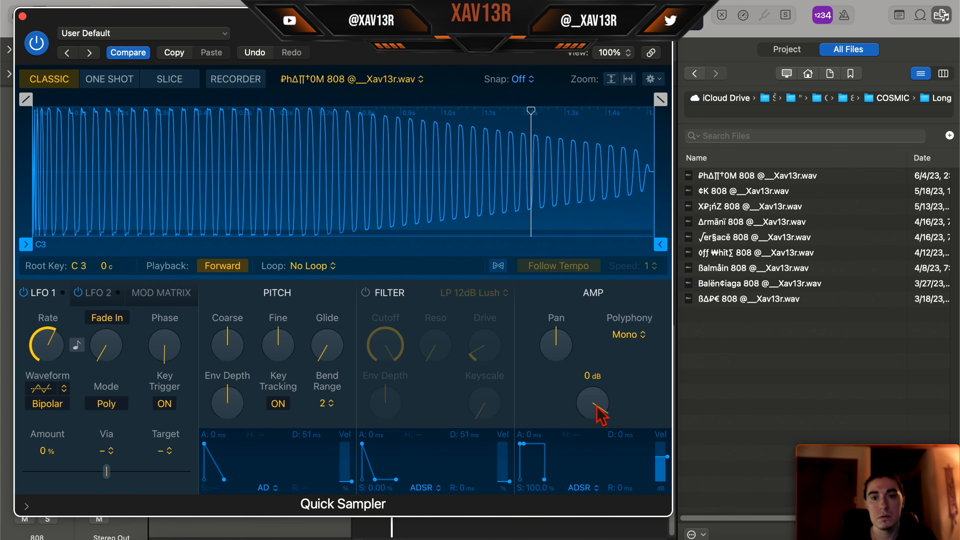
left_click(22, 16)
key("f")
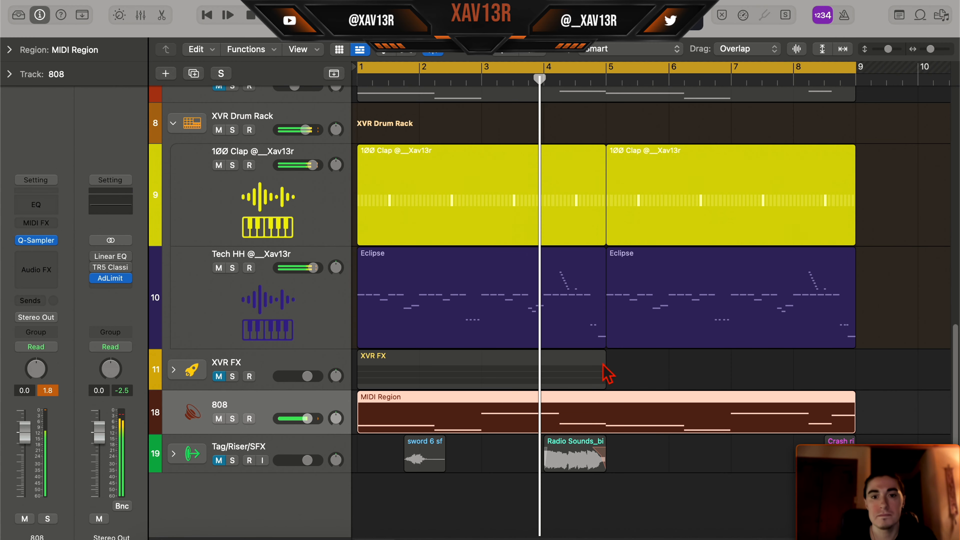
- Split the 808 notes starting in bars 1, 2 and 3 into shorter hits with the Scissors tool
double_click(593, 414)
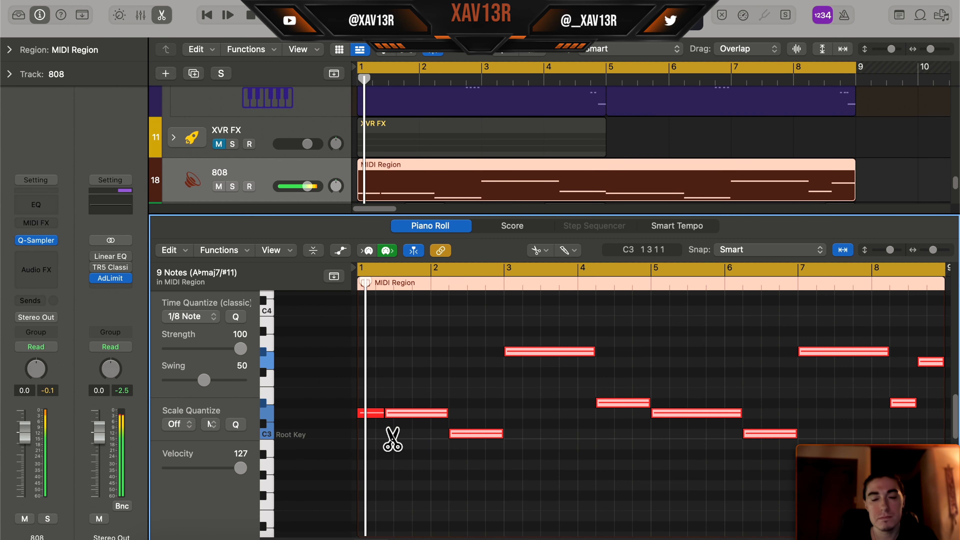
left_click(423, 413)
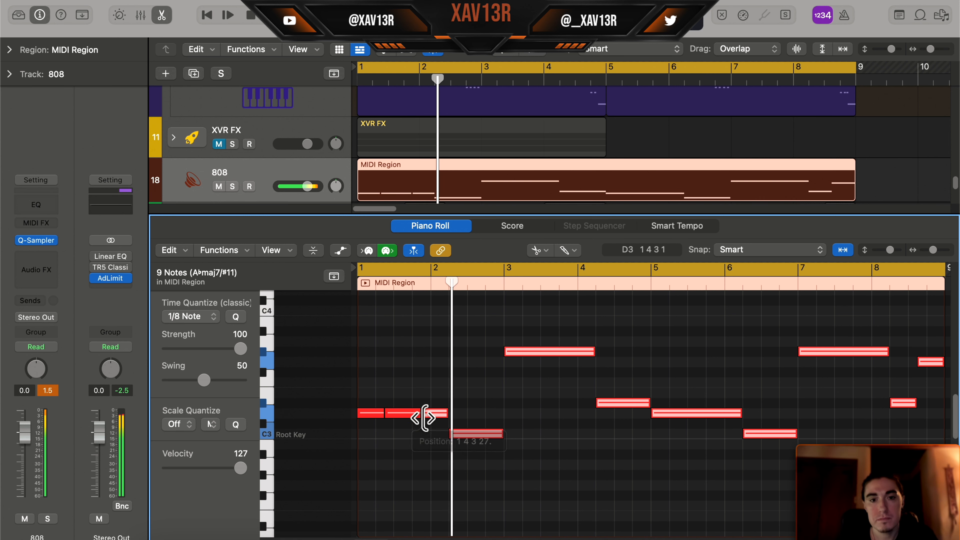
key("Return")
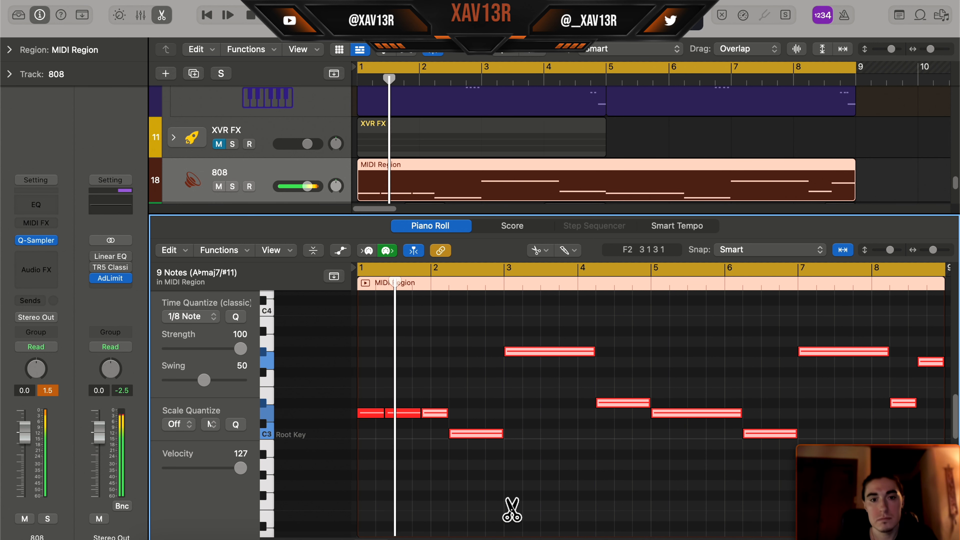
key("Return")
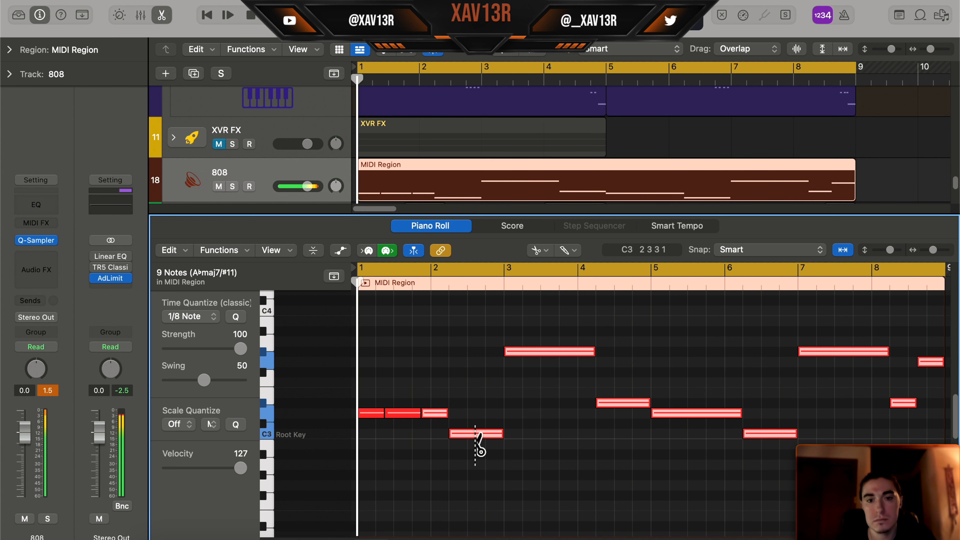
left_click(475, 434)
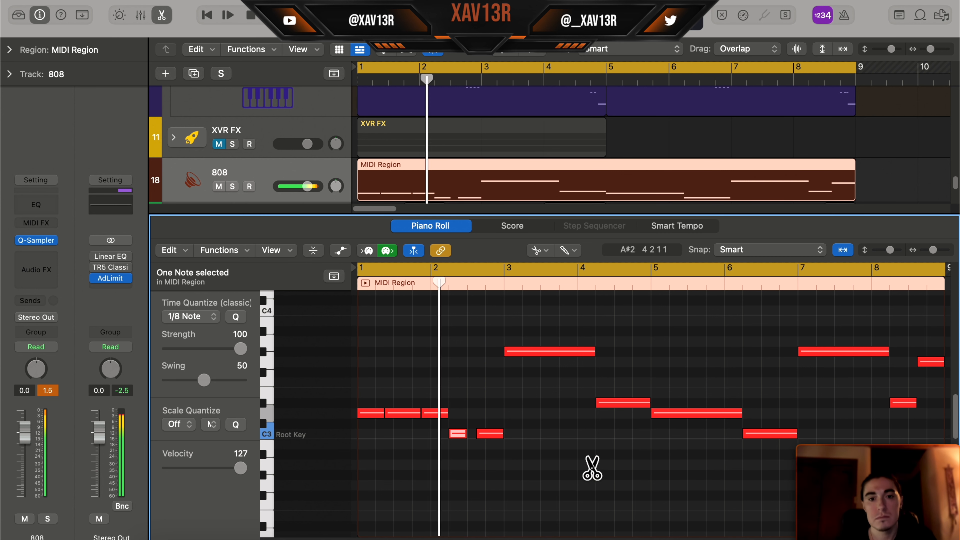
left_click(532, 352)
left_click(551, 352)
left_click(559, 351)
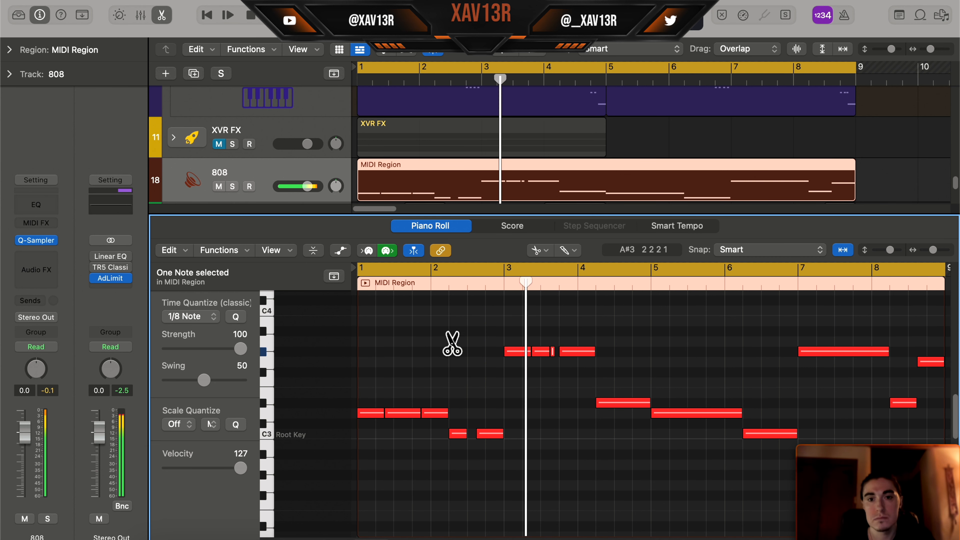
- Play the 808 pattern and examine its chopped notes across bars 1 to 8
scroll(525, 350, "right", 1)
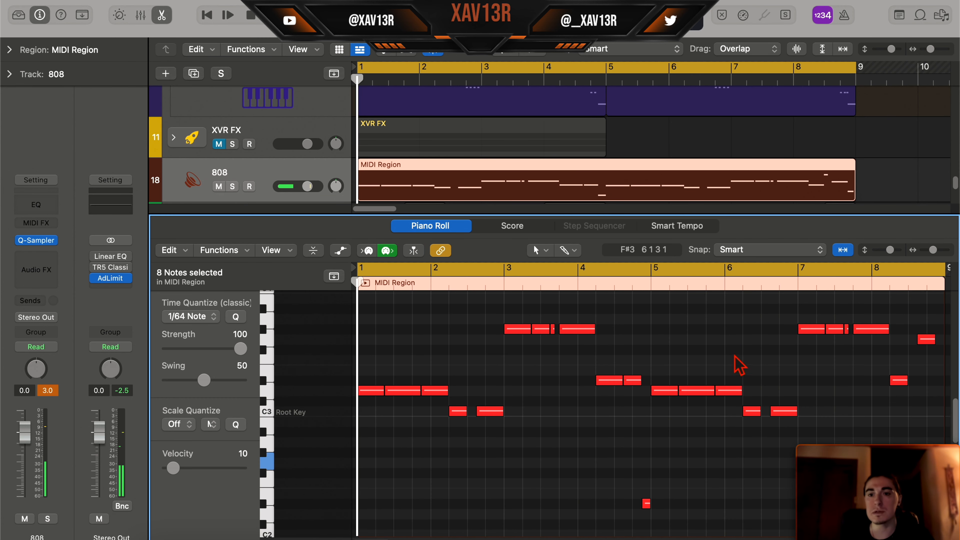
scroll(739, 355, "down", 1)
scroll(740, 353, "up", 2)
key("space")
scroll(743, 350, "down", 1)
scroll(743, 350, "right", 1)
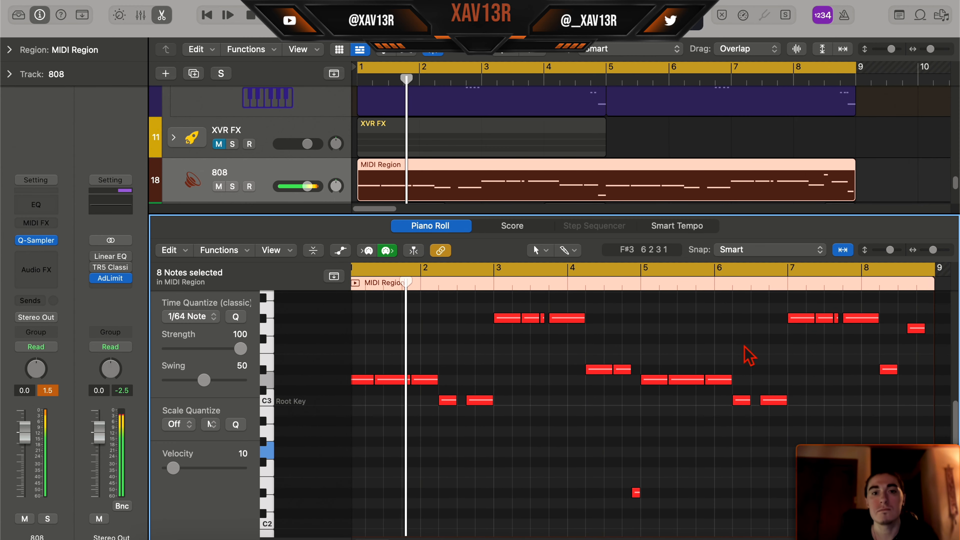
scroll(744, 346, "up", 2)
scroll(744, 346, "left", 1)
scroll(750, 341, "down", 1)
scroll(751, 340, "up", 1)
scroll(752, 340, "down", 1)
scroll(752, 340, "down", 1)
scroll(749, 339, "up", 2)
scroll(752, 348, "down", 1)
scroll(752, 348, "up", 1)
scroll(752, 348, "up", 1)
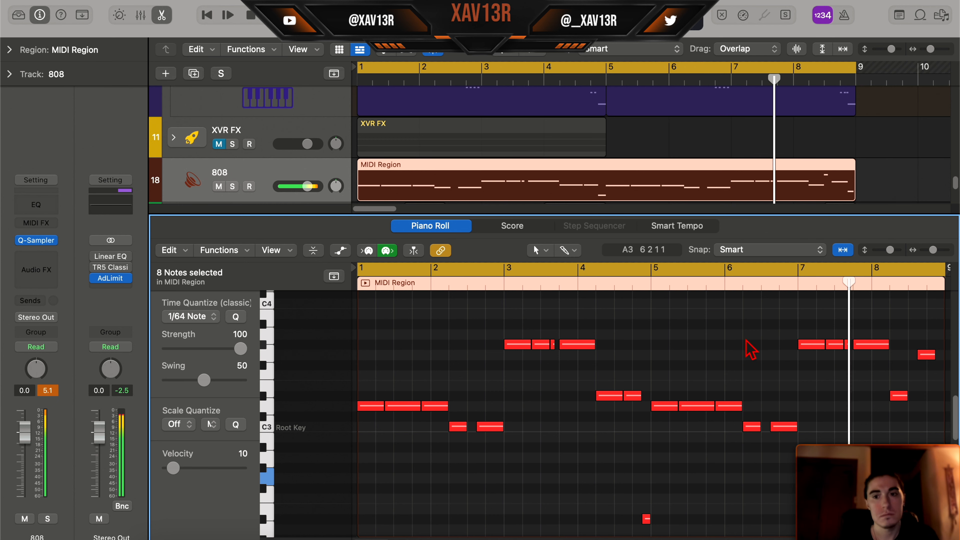
scroll(752, 351, "down", 2)
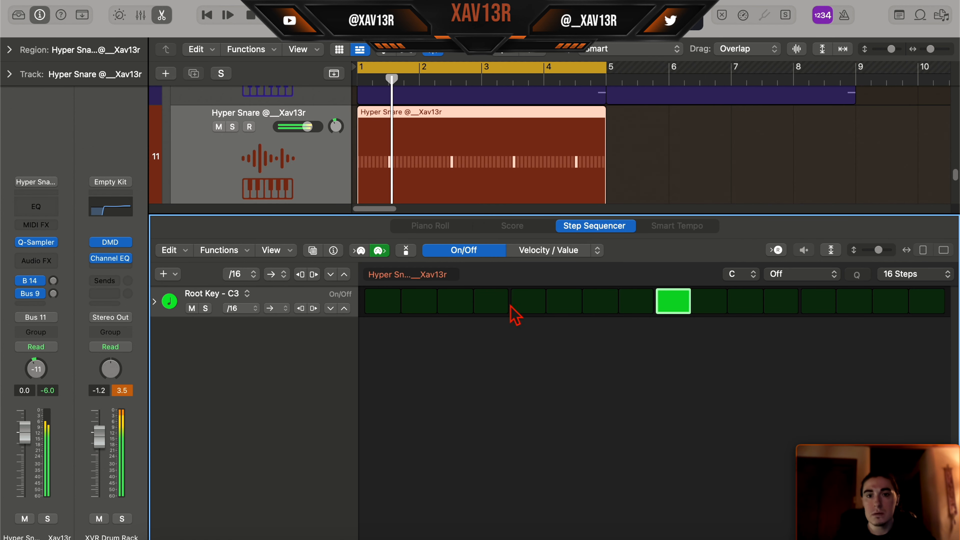
- Add a hit on step 3 of the Hyper Snare pattern and extend the pattern to 32 steps
left_click(455, 301)
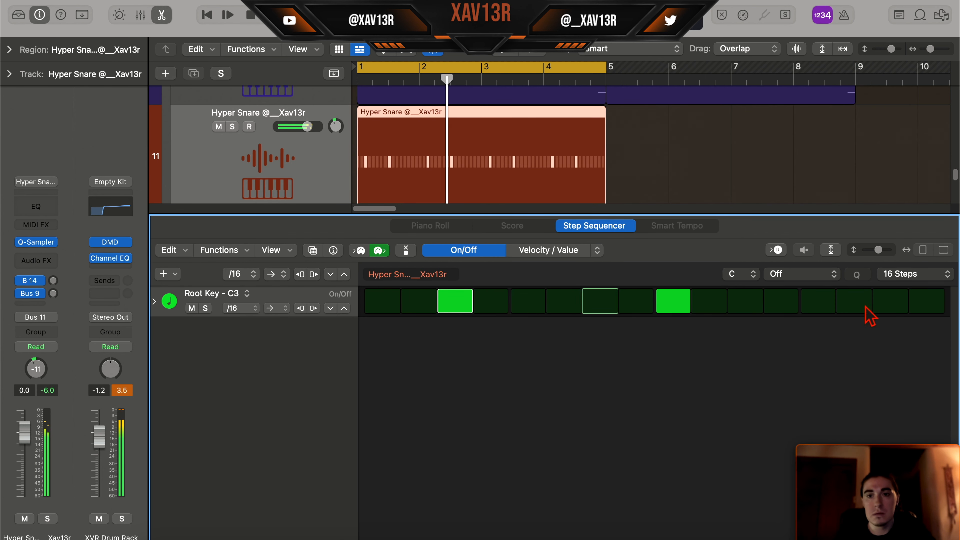
left_click(915, 273)
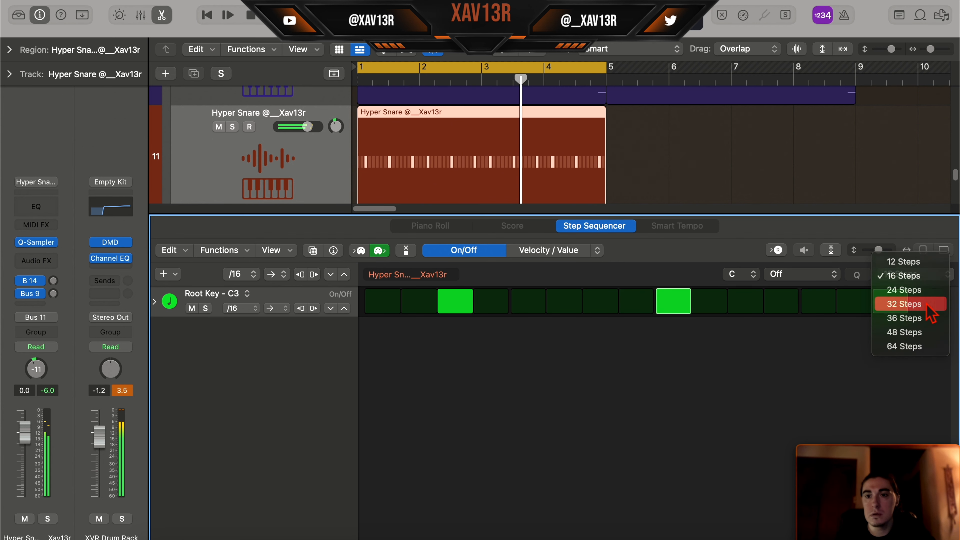
left_click(903, 303)
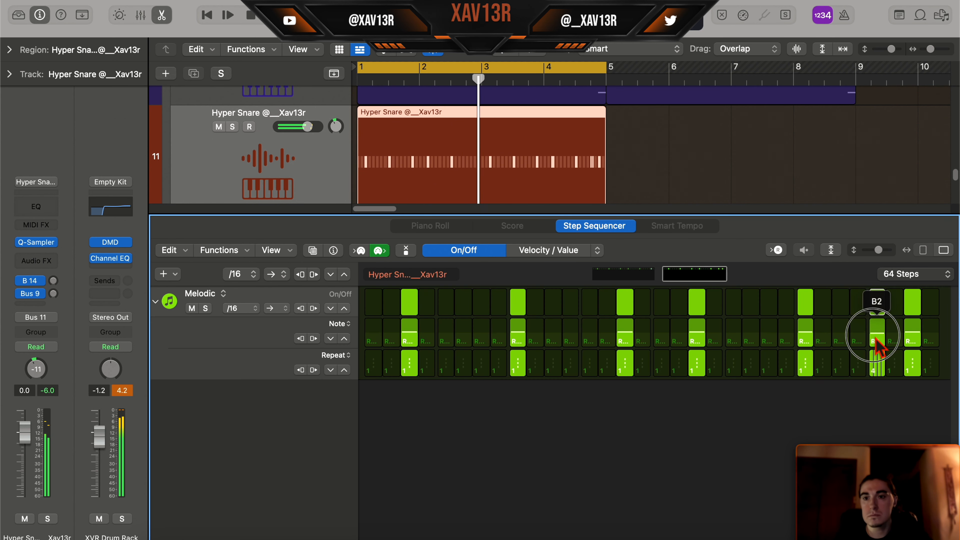
left_click_drag(893, 341, 915, 347)
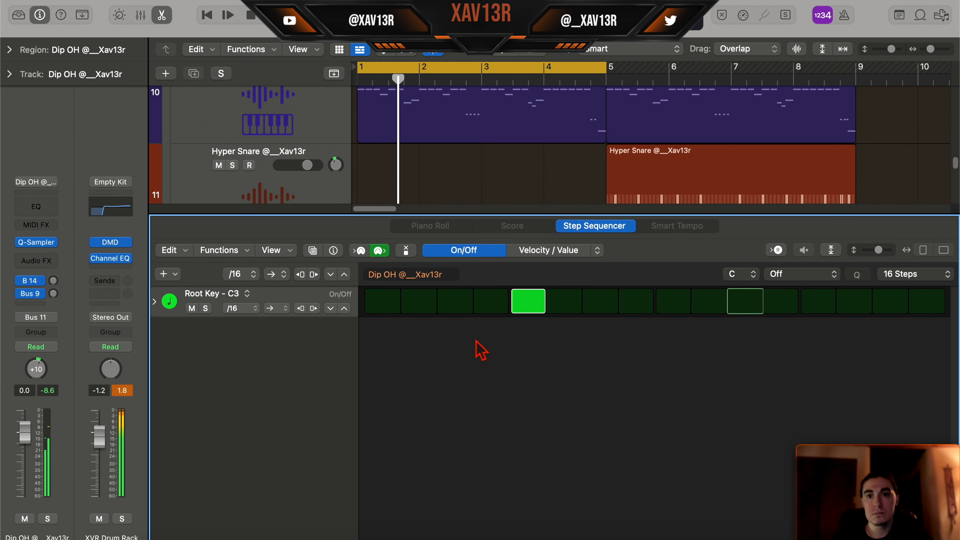
- Extend the Dip OH pattern to 32 steps with hits on steps 5 and 29
left_click(930, 280)
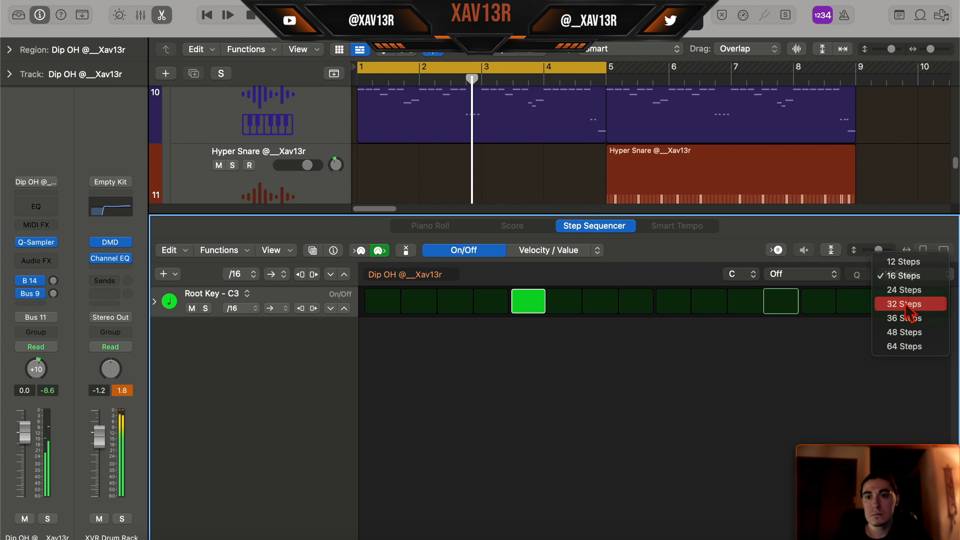
left_click(898, 302)
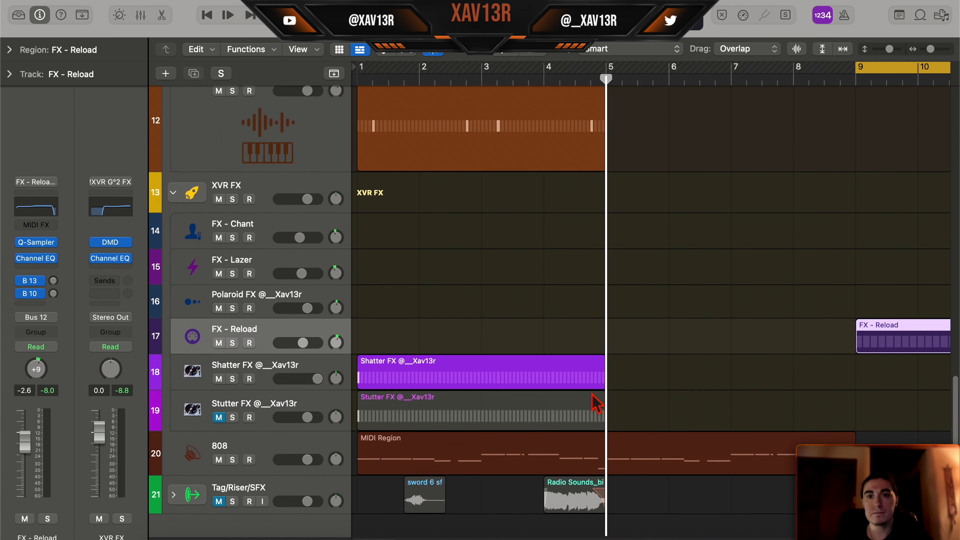
scroll(589, 397, "up", 6)
scroll(594, 399, "down", 4)
scroll(593, 399, "up", 3)
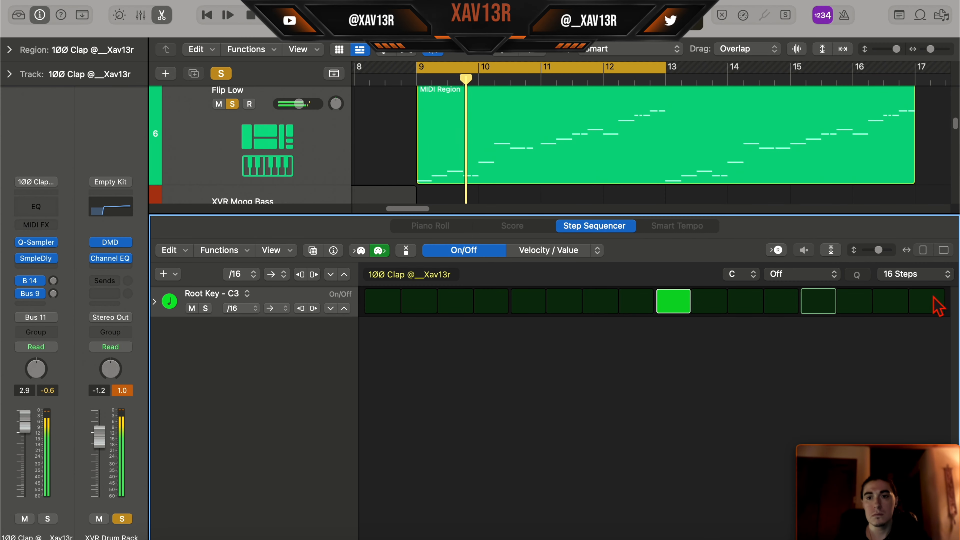
- Extend the 1ØØ Clap pattern at bar 9 to 64 steps and add a hit on step 51
left_click(915, 274)
left_click(921, 304)
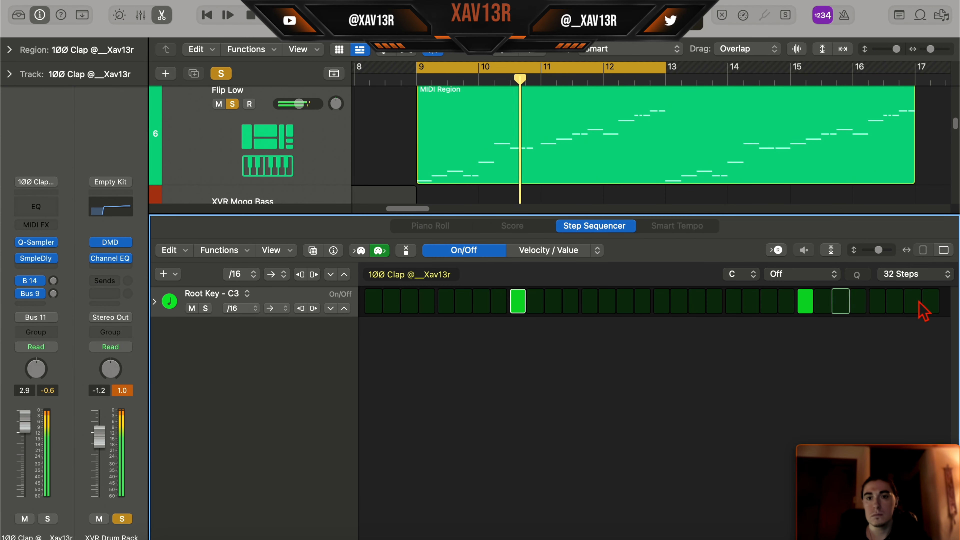
left_click(919, 282)
left_click(917, 320)
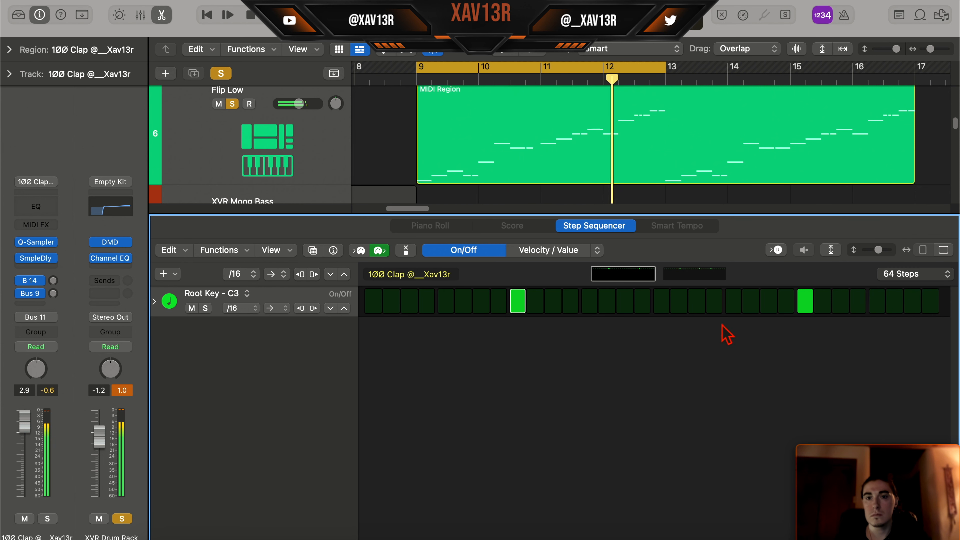
left_click(698, 303)
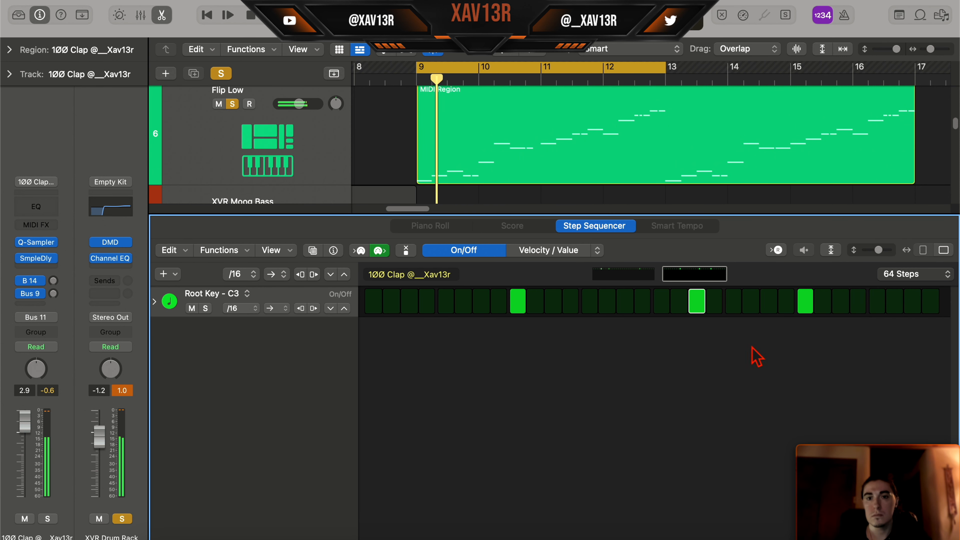
key("e")
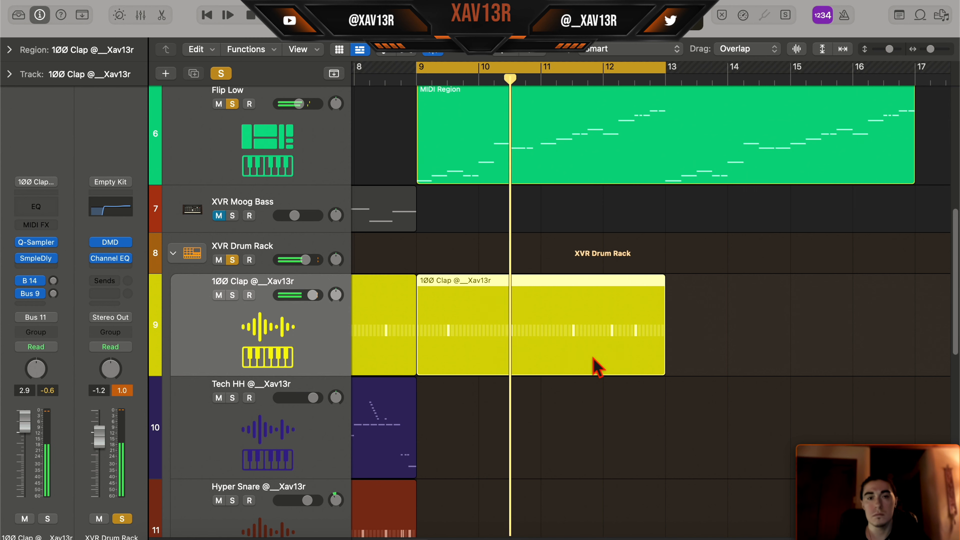
- Repeat the four-bar 1ØØ Clap region at bar 13 and select both regions
key("super+r")
left_click_drag(729, 395, 559, 361)
scroll(556, 382, "down", 4)
scroll(556, 383, "down", 1)
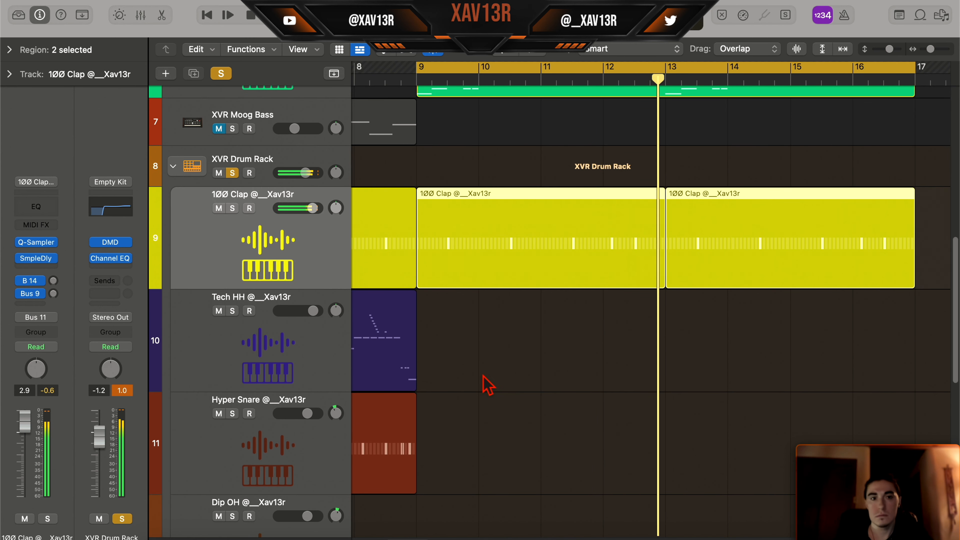
- Create an eighth-note Tech HH pattern from bar 9 with all 16 steps on and repeats of 2 on steps 1 and 15
double_click(483, 376)
left_click(915, 274)
left_click(907, 248)
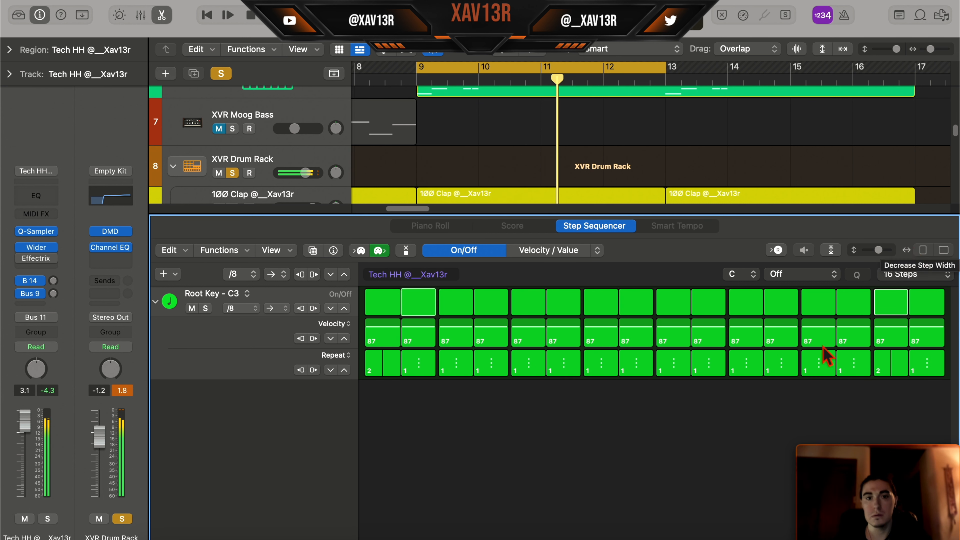
left_click(336, 324)
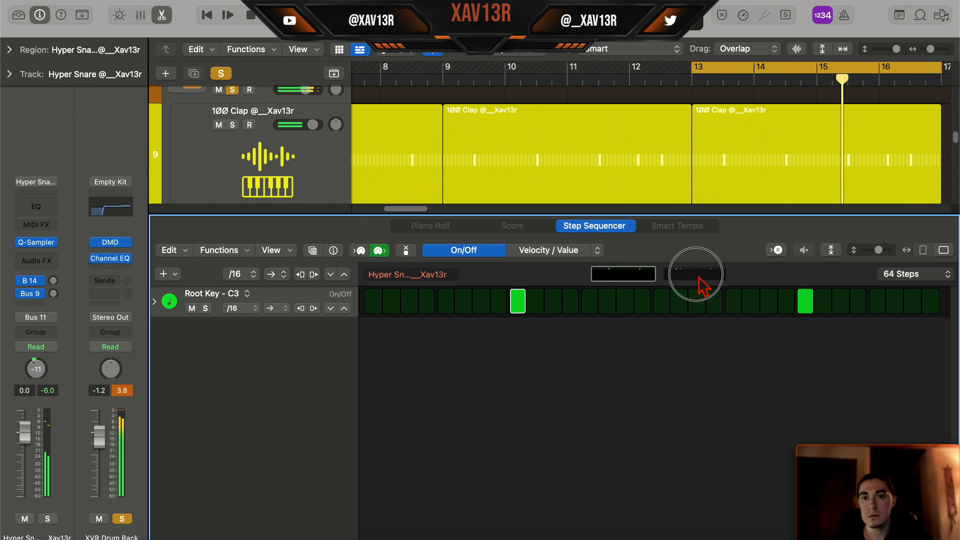
- Add hits on steps 61 and 63 in the second half of the 64-step Hyper Snare pattern at bar 13
left_click(699, 277)
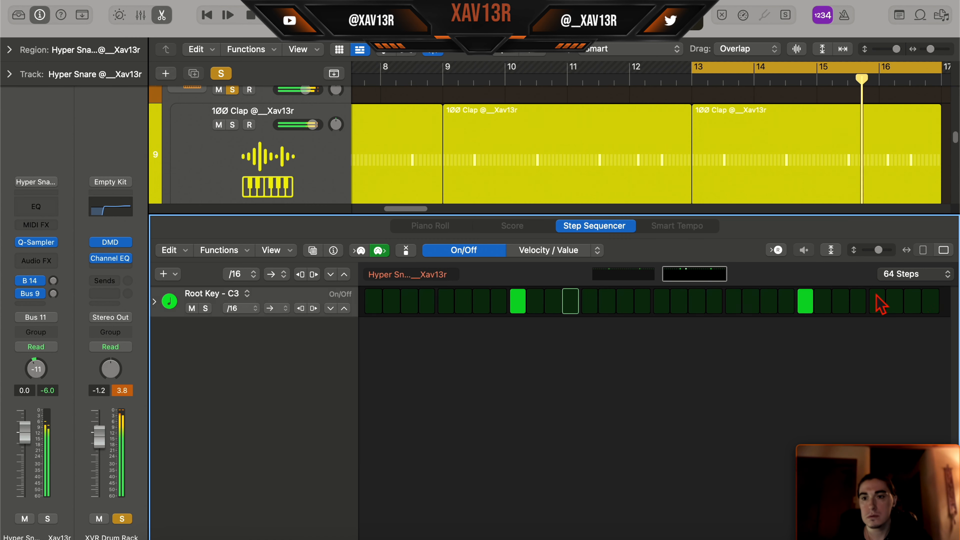
left_click(912, 303)
left_click(877, 303)
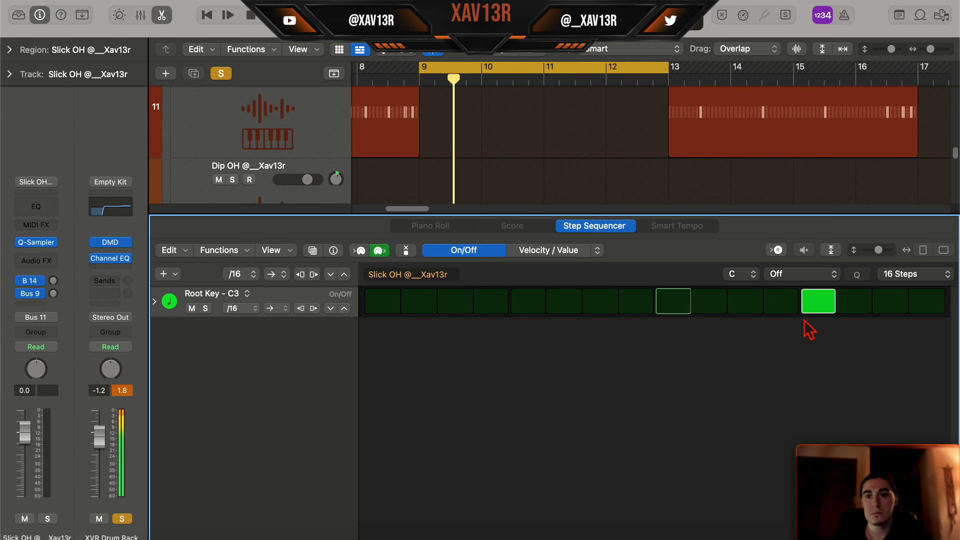
- Extend the Slick OH pattern to 32 steps and edit its hits around steps 27 to 29
left_click(909, 288)
left_click(906, 302)
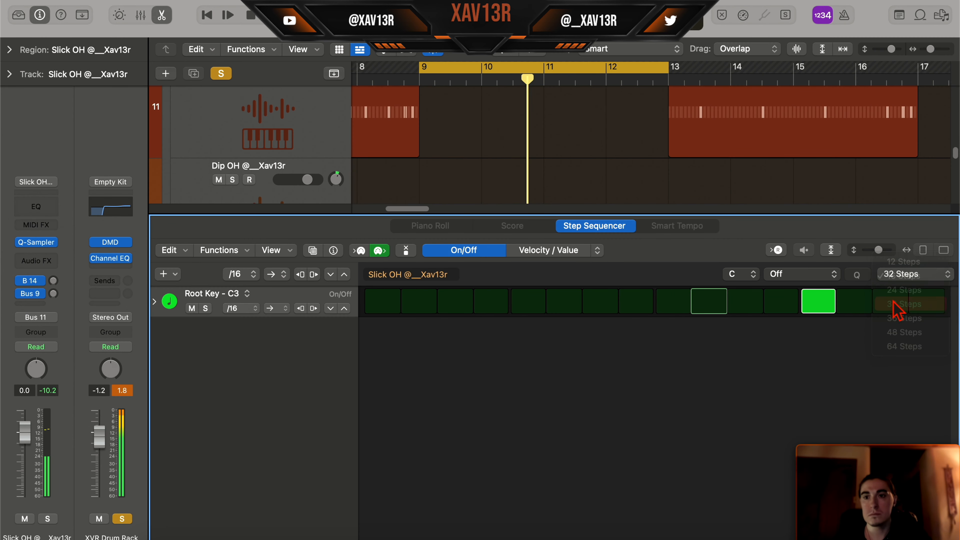
left_click(877, 302)
left_click(863, 299)
left_click(844, 305)
left_click(858, 301)
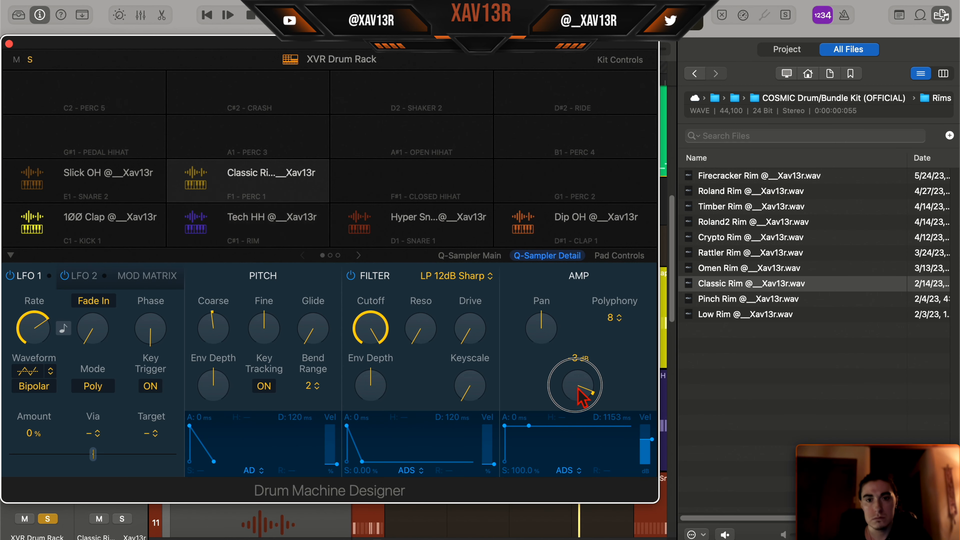
- Toggle the Classic Rim pad's filter and extend its step pattern to 64 steps
left_click(351, 276)
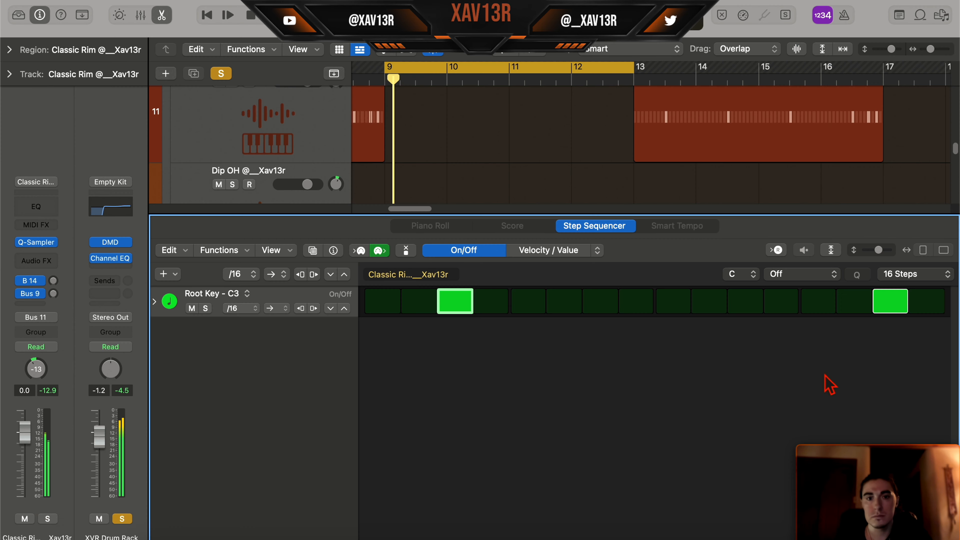
left_click(927, 281)
left_click(920, 303)
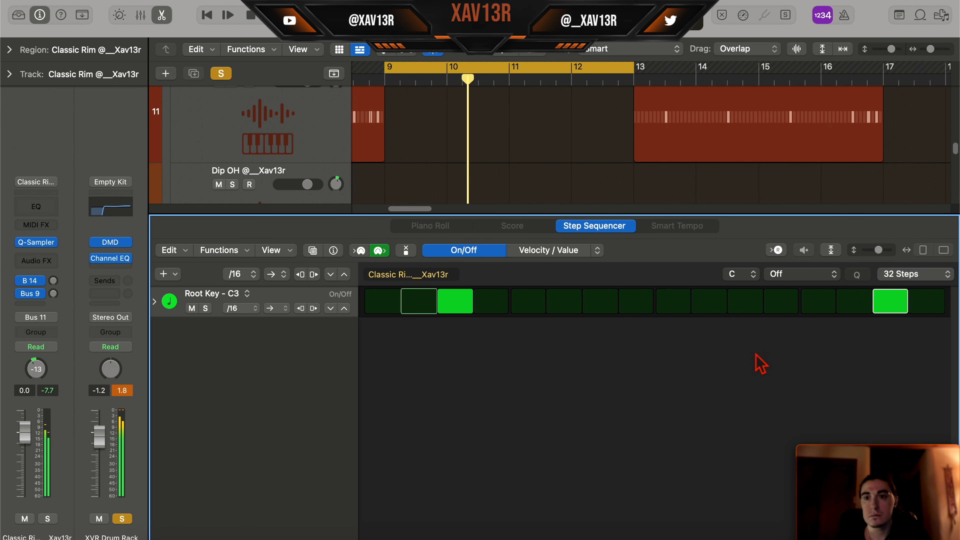
left_click(914, 274)
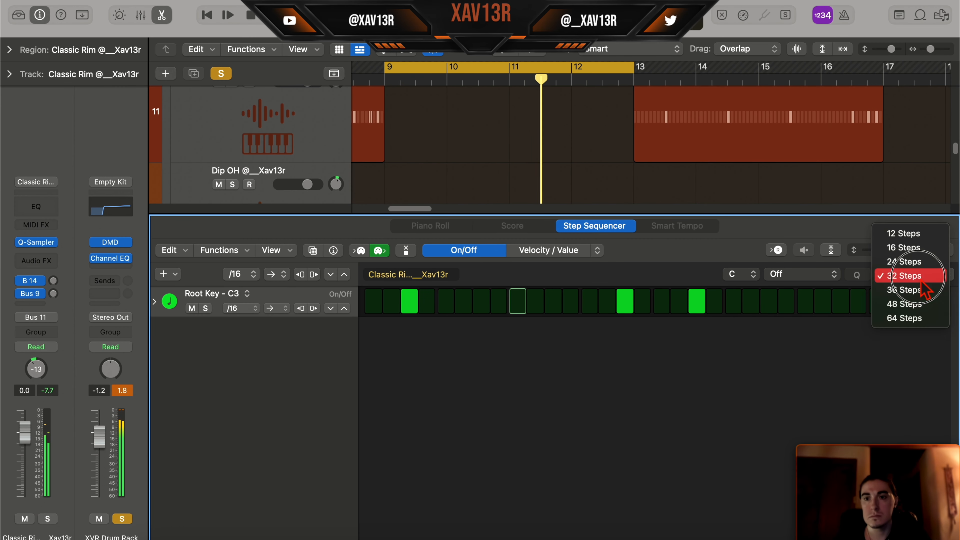
left_click(906, 320)
left_click(716, 278)
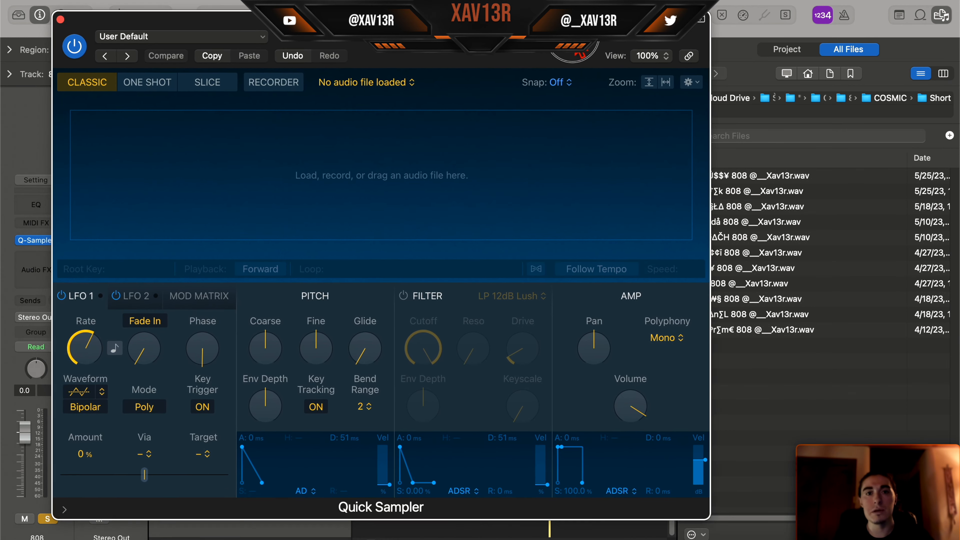
- Load the §†Ü$$¥ 808 sample into the 808 track's empty Quick Sampler and replace it with the KΔ₩§ 808 sample
left_click_drag(573, 36, 519, 27)
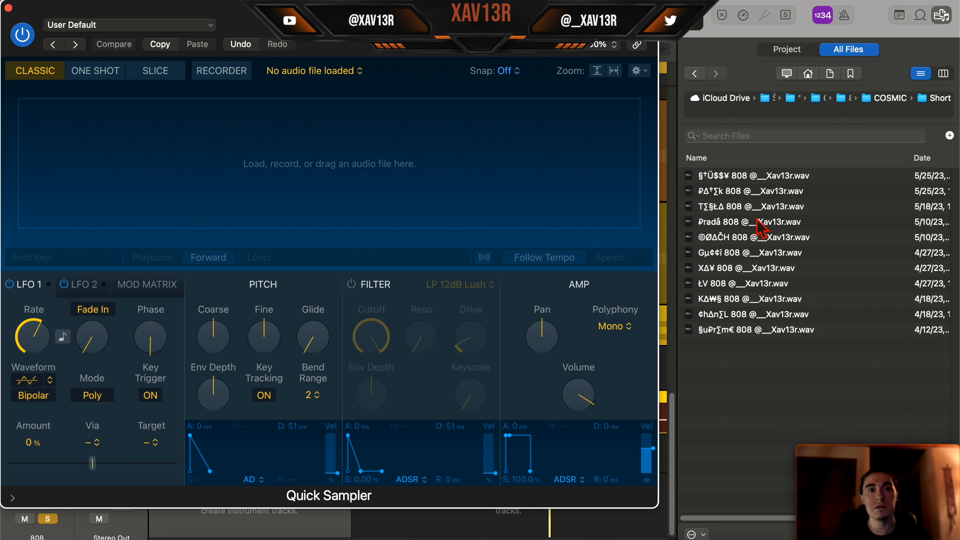
left_click_drag(752, 175, 172, 189)
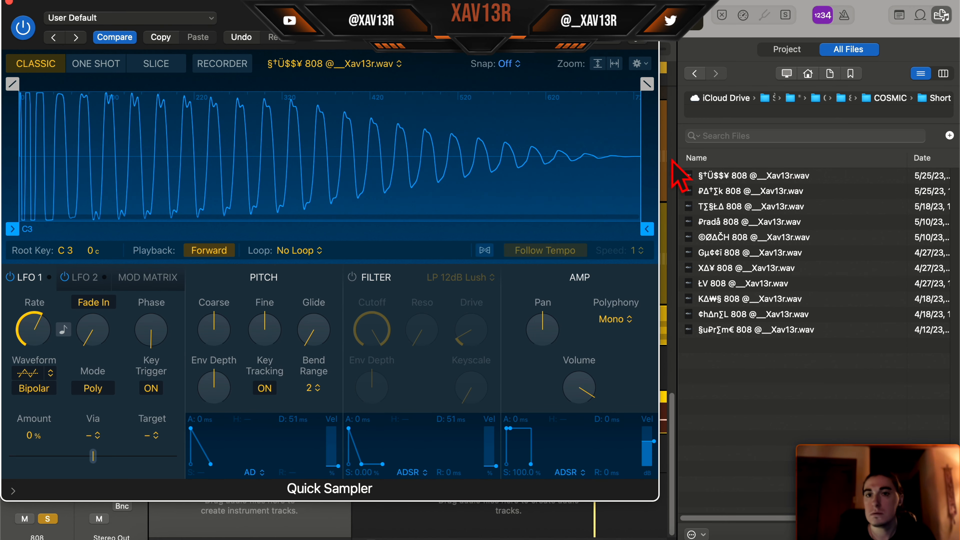
left_click_drag(745, 299, 578, 129)
left_click(952, 20)
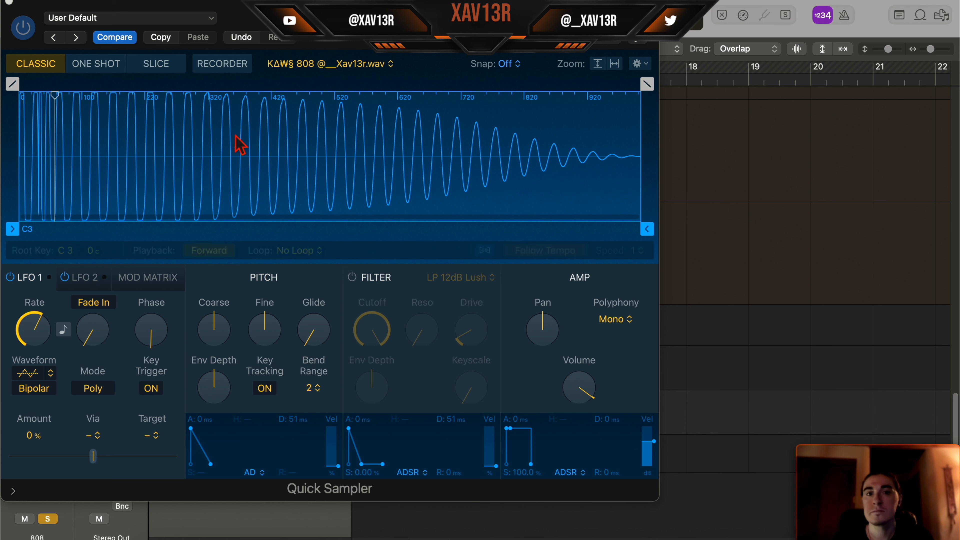
- Close the 808 track's Quick Sampler and open its MIDI region at bar 9 in the Piano Roll
left_click(585, 393)
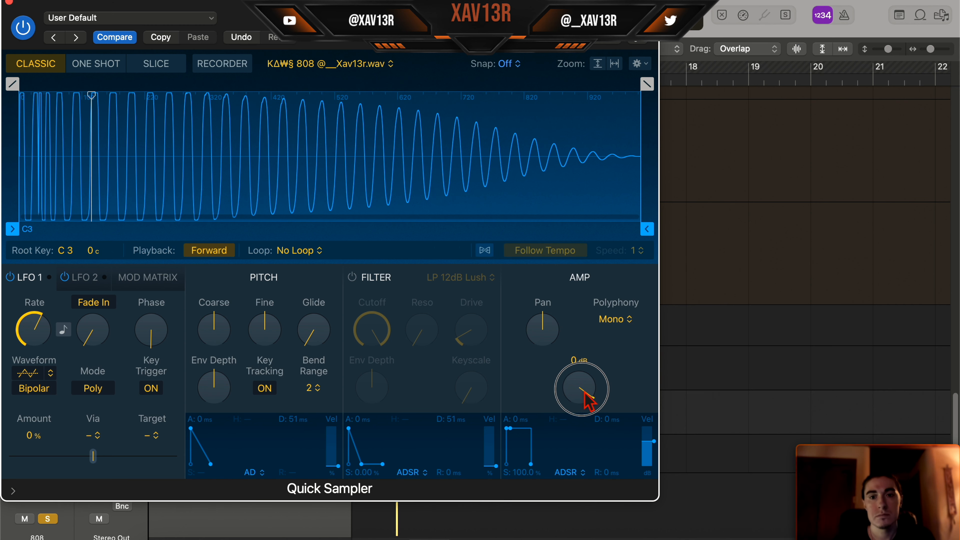
left_click(8, 2)
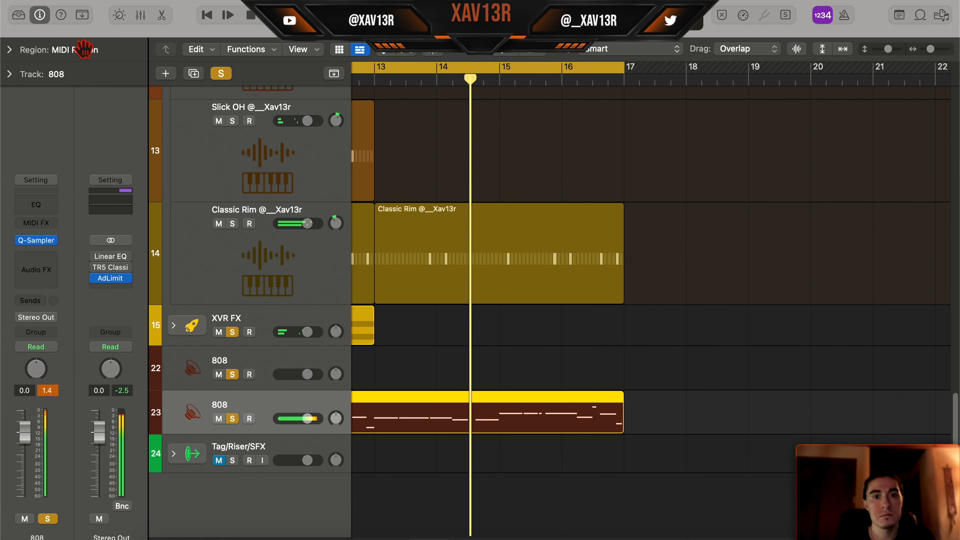
scroll(467, 426, "up", 3)
double_click(472, 424)
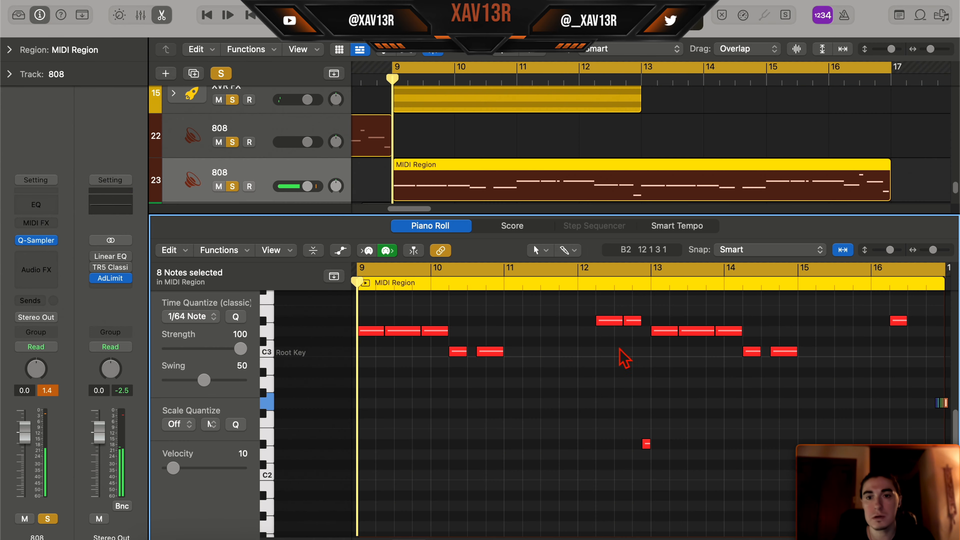
- Remove the third note of the 808 pattern, rework the notes from bar 13 on, and play the region back
left_click(485, 490)
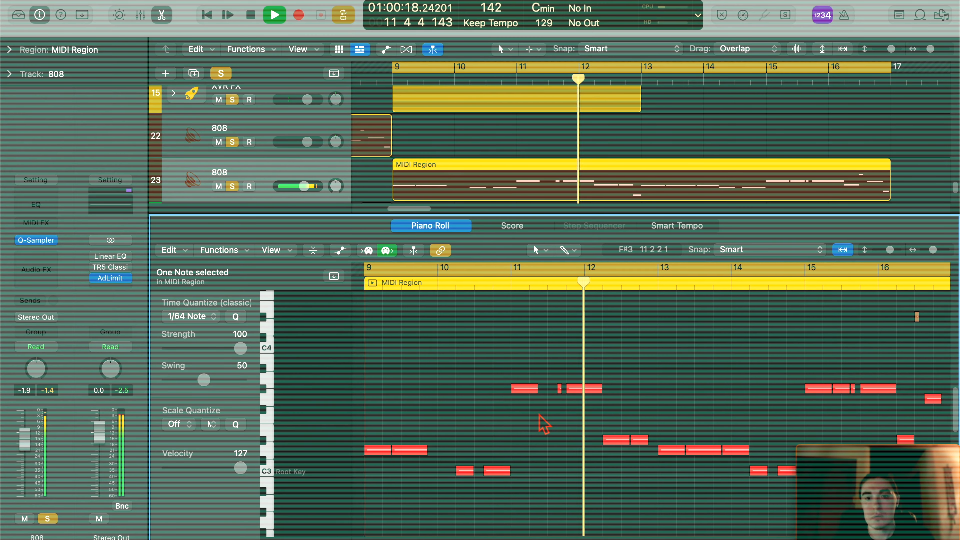
key("space")
key("super+a")
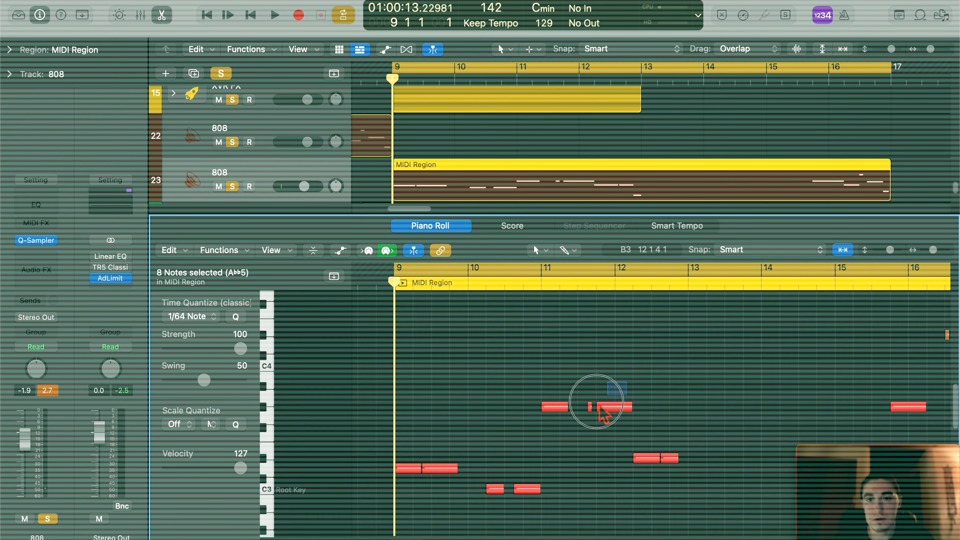
key("space")
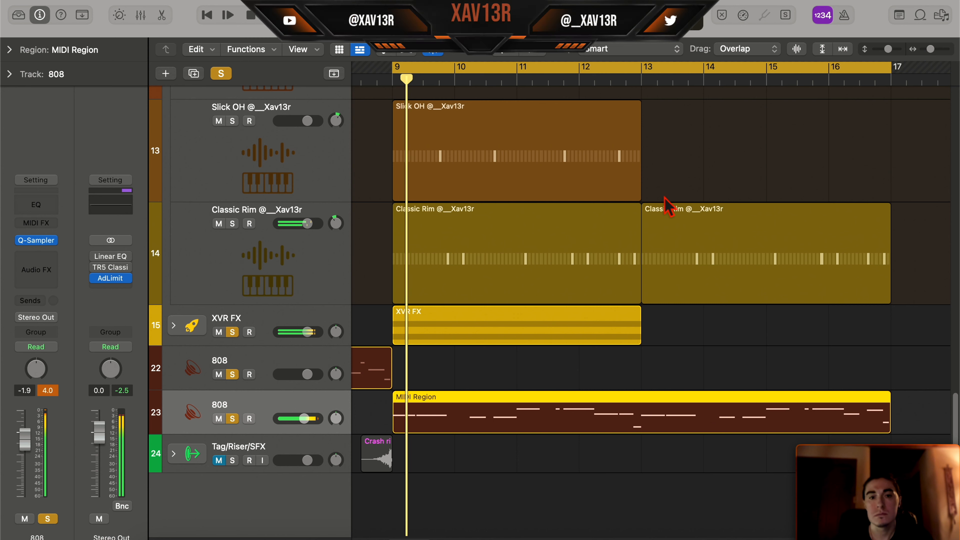
- Expand the XVR FX track stack and repeat the FX - Reload region at bar 13
left_click(180, 328)
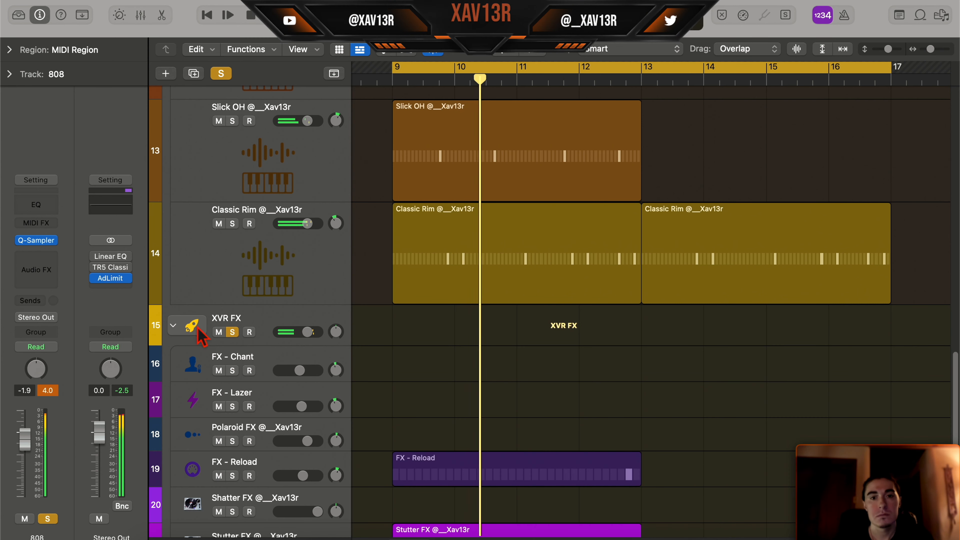
scroll(463, 375, "down", 5)
scroll(472, 357, "up", 3)
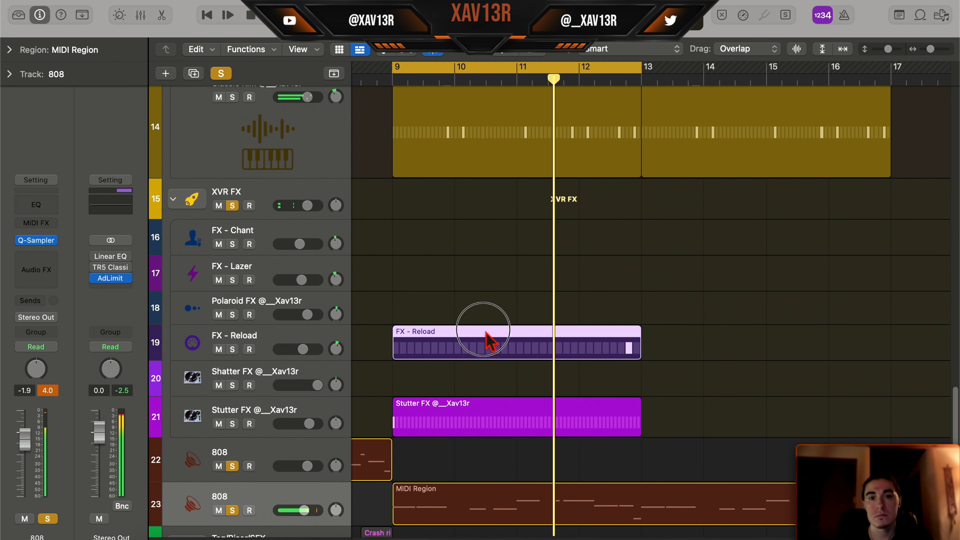
left_click(489, 337)
key("super+r")
left_click(535, 522)
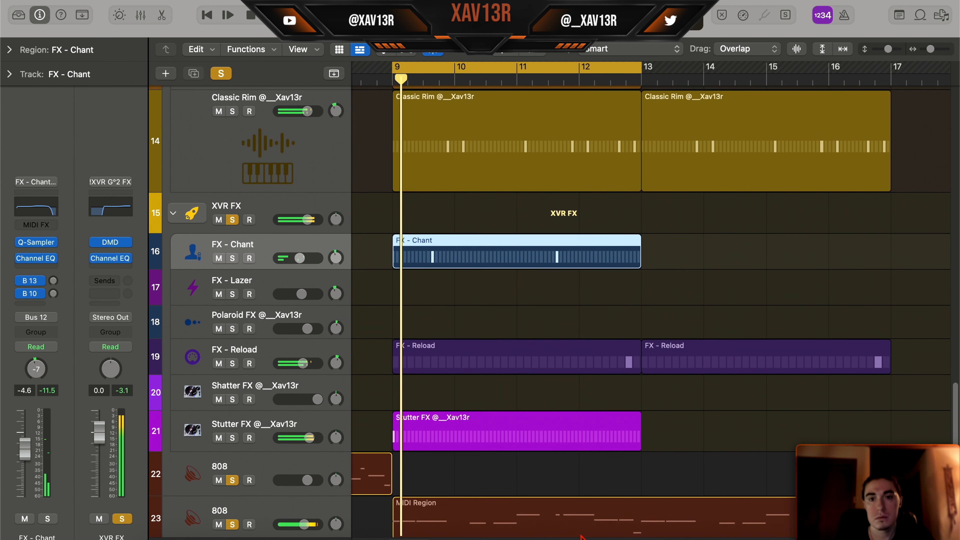
- Raise the FX - Chant track's volume to -2.1 dB
left_click(609, 509)
scroll(612, 509, "up", 5)
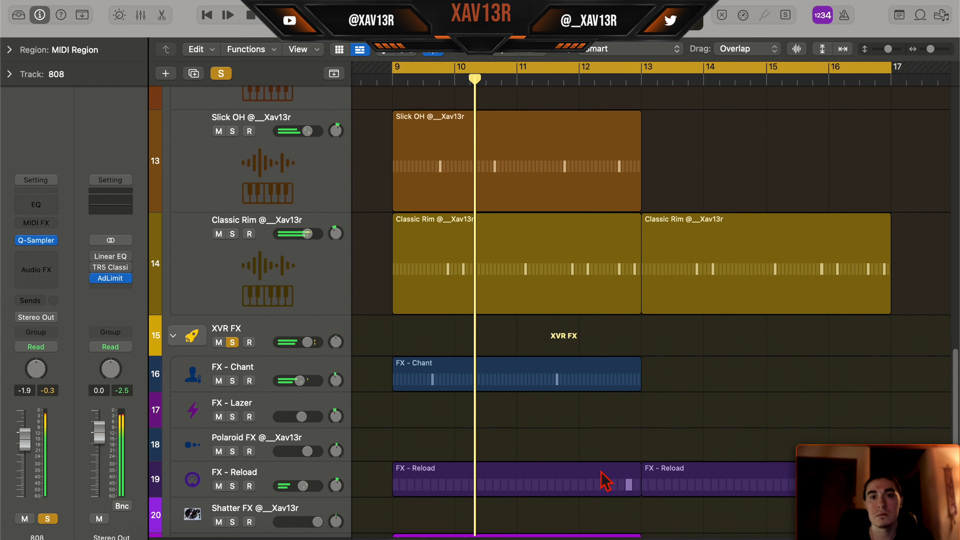
left_click_drag(299, 387, 304, 387)
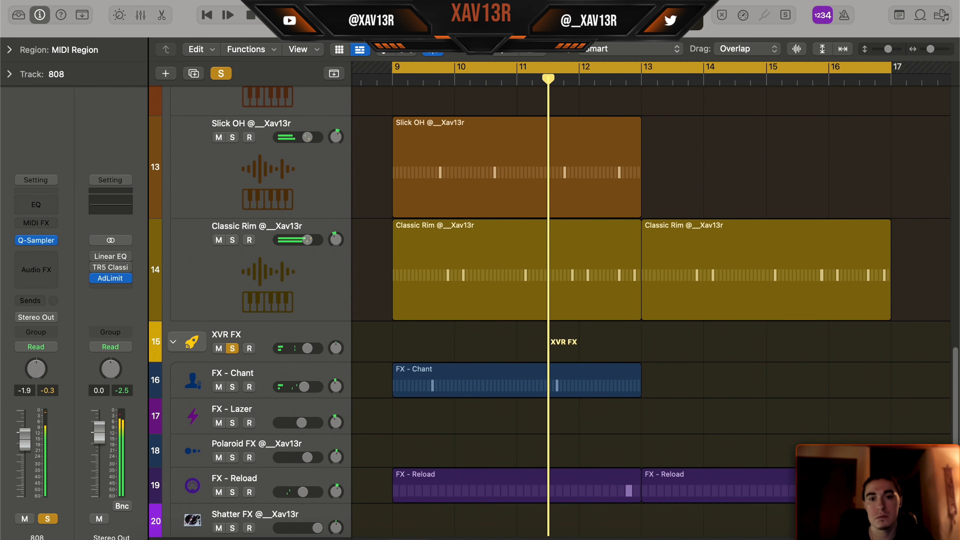
- Repeat the FX - Chant region at bar 13 so its pattern covers the second half of the flip section
scroll(453, 409, "down", 3)
scroll(454, 409, "down", 1)
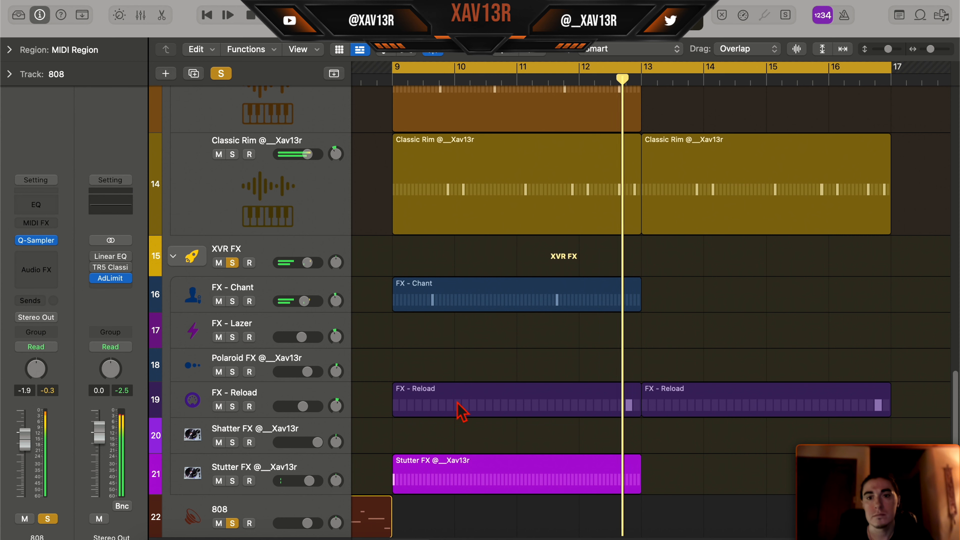
scroll(946, 365, "up", 6)
scroll(945, 365, "left", 4)
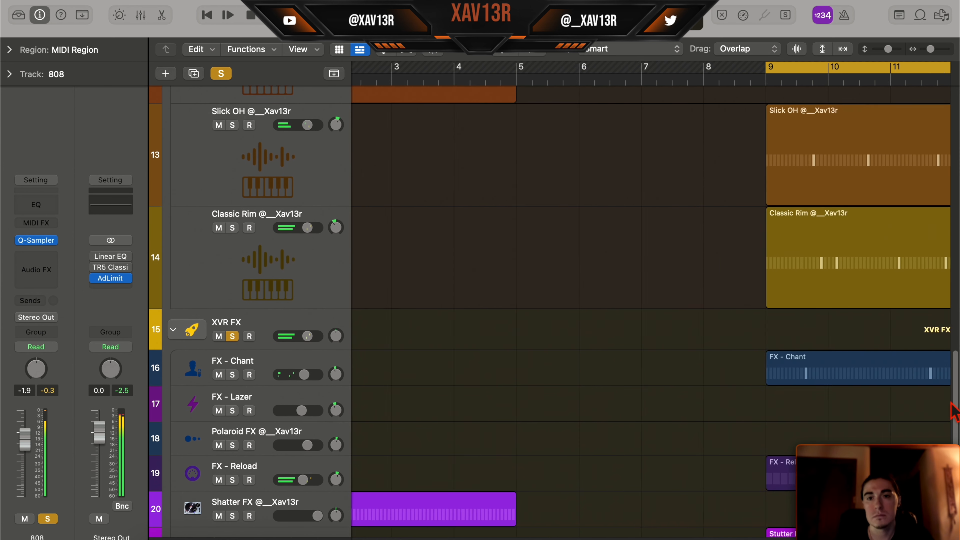
scroll(945, 365, "right", 4)
scroll(945, 365, "up", 1)
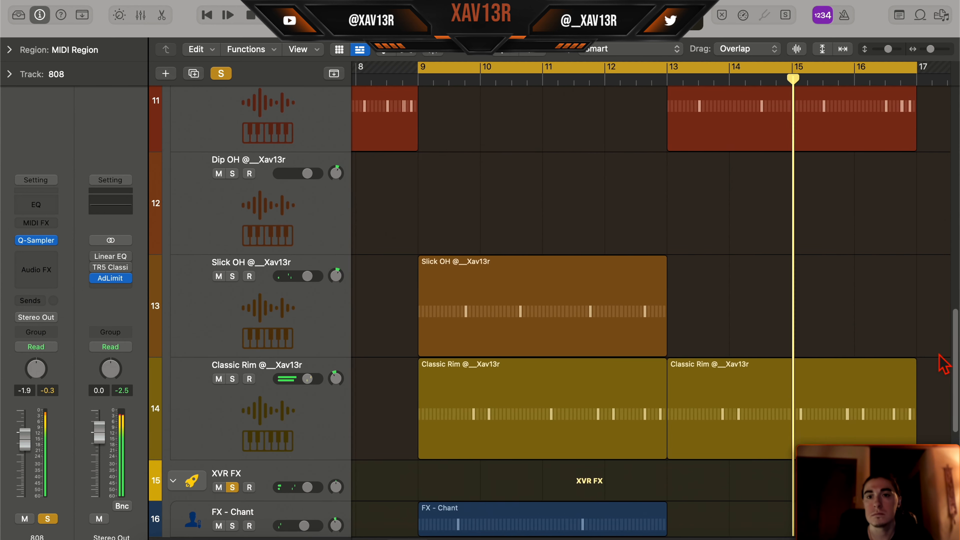
scroll(831, 322, "left", 3)
scroll(832, 322, "down", 3)
left_click(699, 432)
key("super+r")
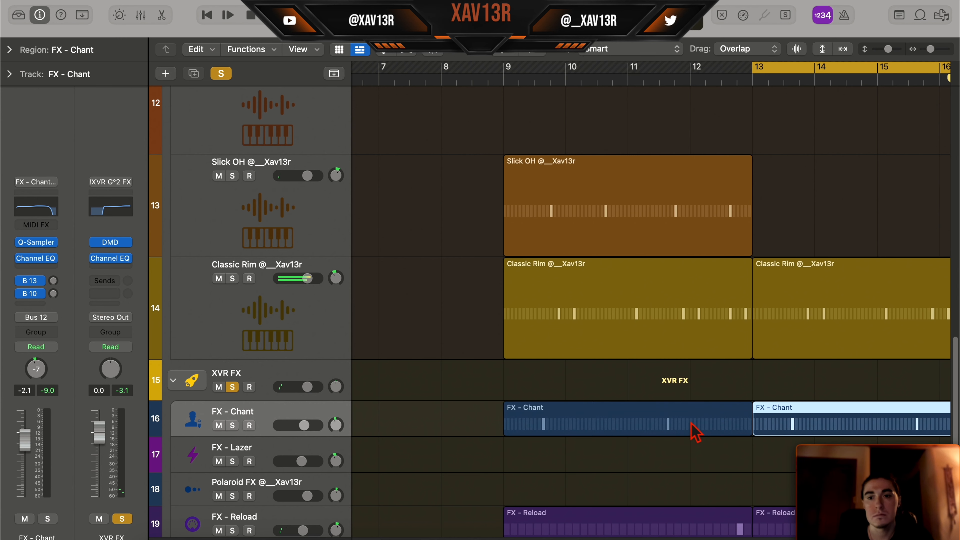
scroll(763, 378, "down", 2)
scroll(763, 378, "right", 2)
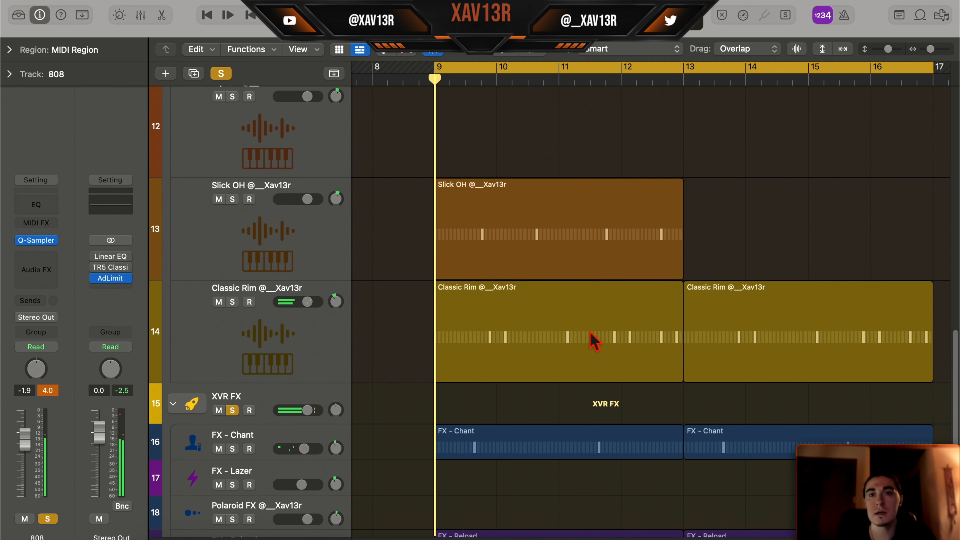
- Turn off solo for all tracks and set the cycle range to the four original melody regions, bars 1 to 9
scroll(590, 333, "left", 10)
key("z")
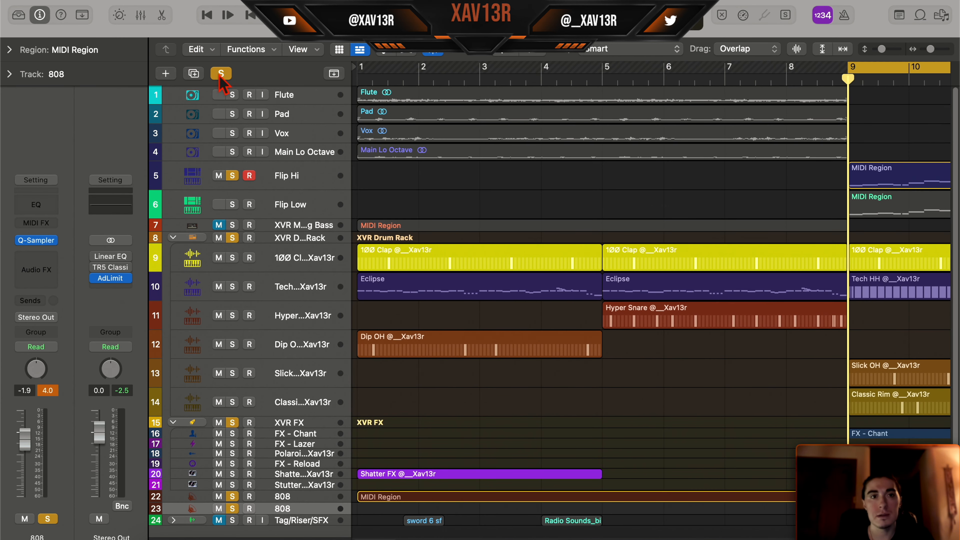
left_click(219, 75)
left_click_drag(539, 196, 534, 93)
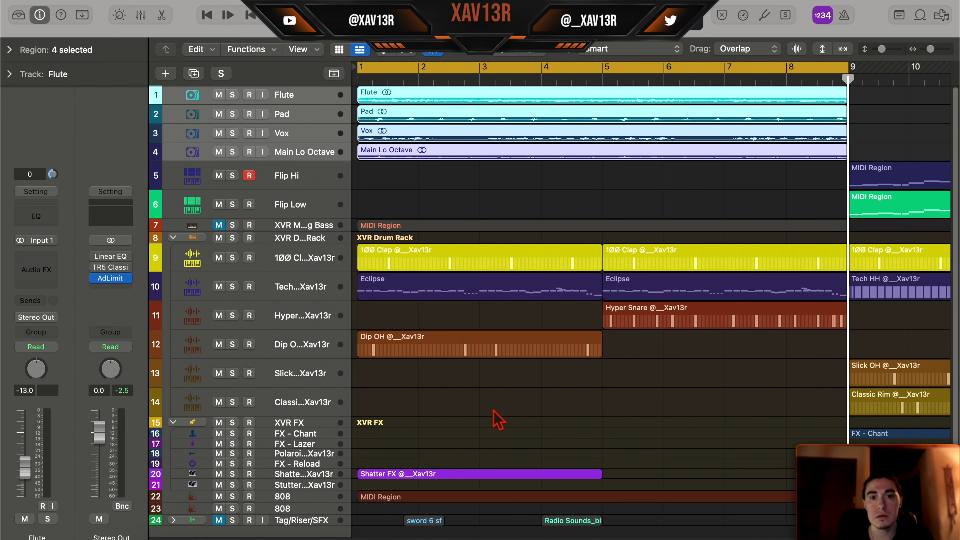
left_click(499, 420)
- Examine the full arrangement, comparing the original section in bars 1 to 9 with the flipped melody, drums, FX and 808 in bars 9 to 17
scroll(497, 413, "down", 3)
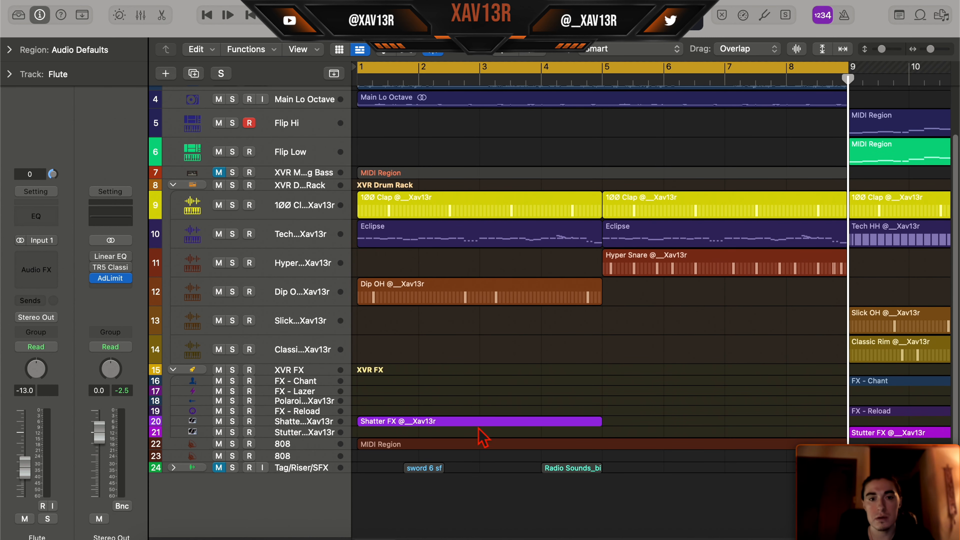
scroll(509, 189, "up", 3)
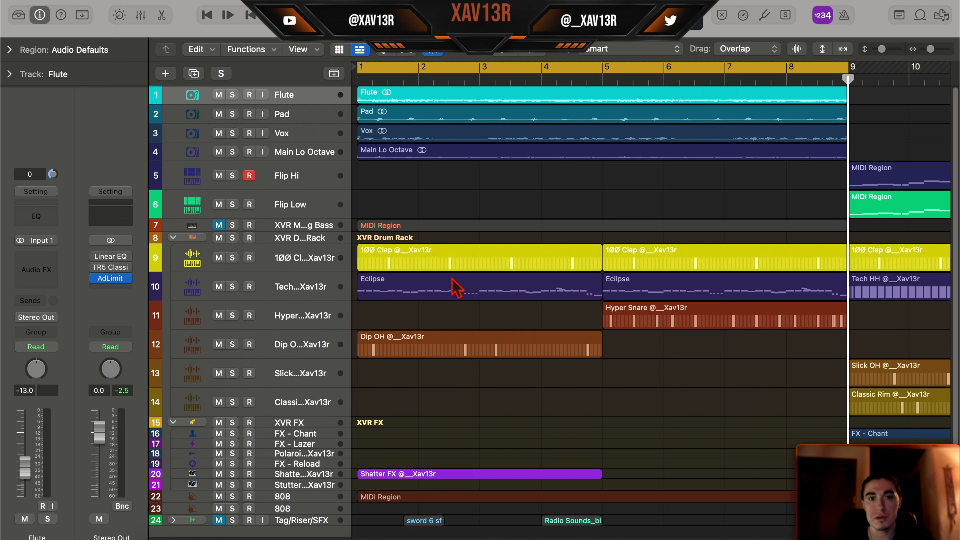
scroll(491, 326, "right", 5)
scroll(493, 323, "left", 5)
scroll(492, 316, "right", 14)
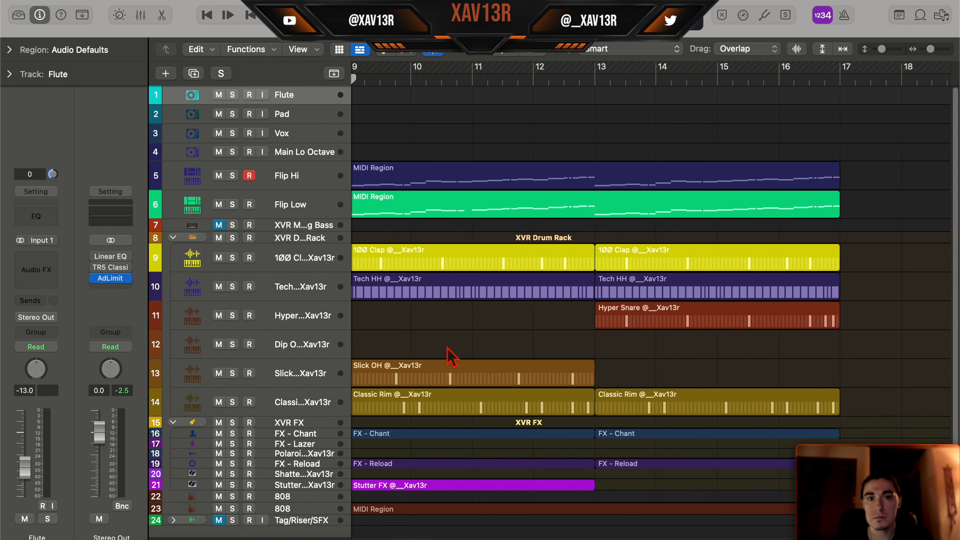
scroll(442, 151, "left", 2)
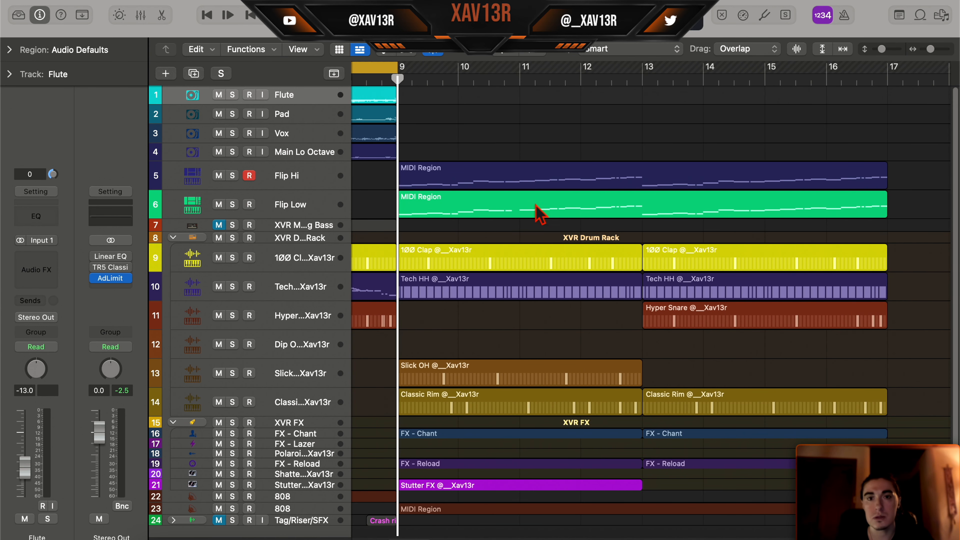
scroll(944, 289, "down", 3)
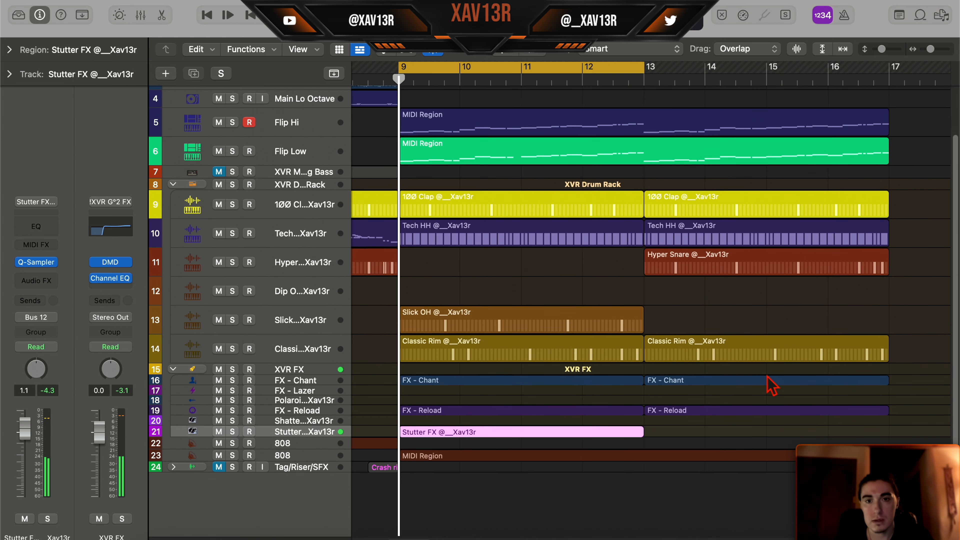
scroll(772, 388, "up", 3)
scroll(772, 388, "left", 2)
scroll(772, 382, "down", 1)
scroll(772, 382, "right", 1)
scroll(781, 372, "right", 1)
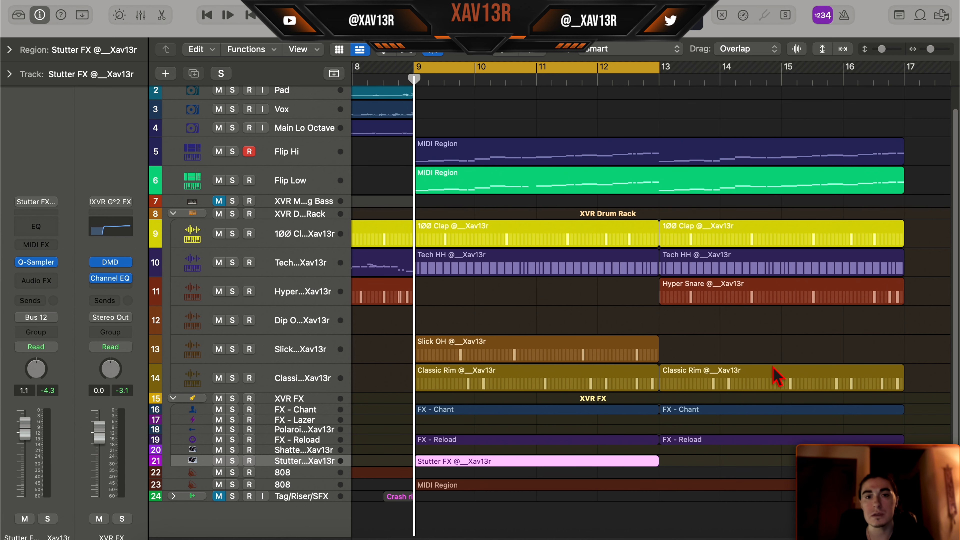
scroll(780, 370, "down", 2)
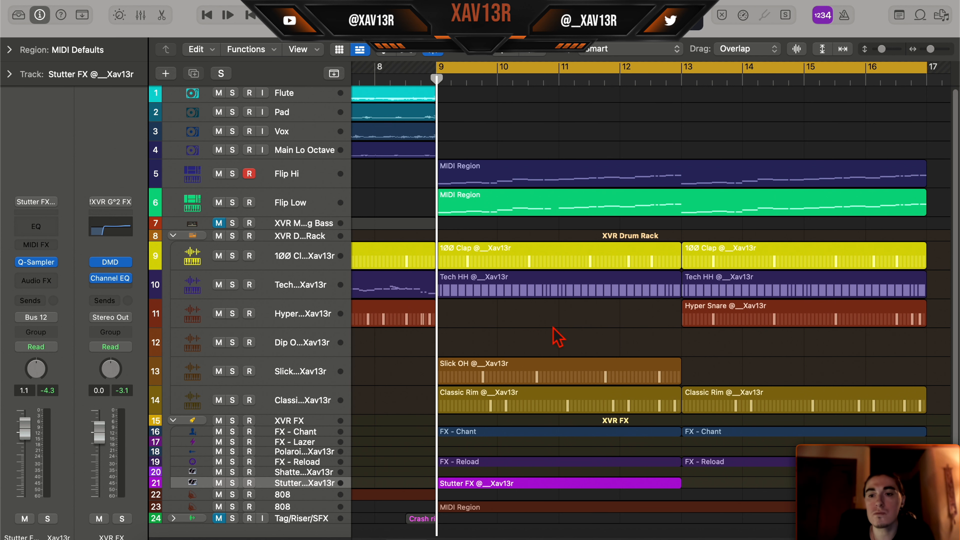
scroll(560, 325, "up", 1)
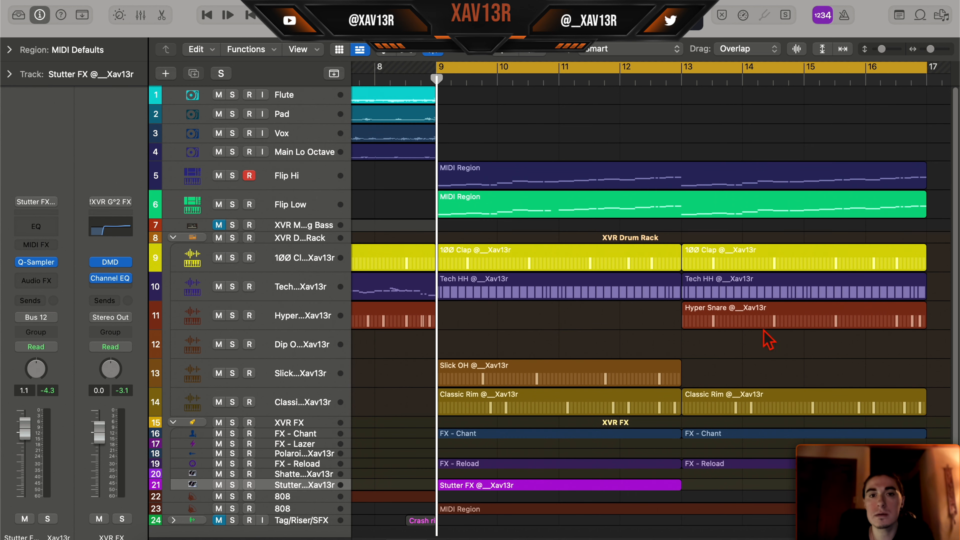